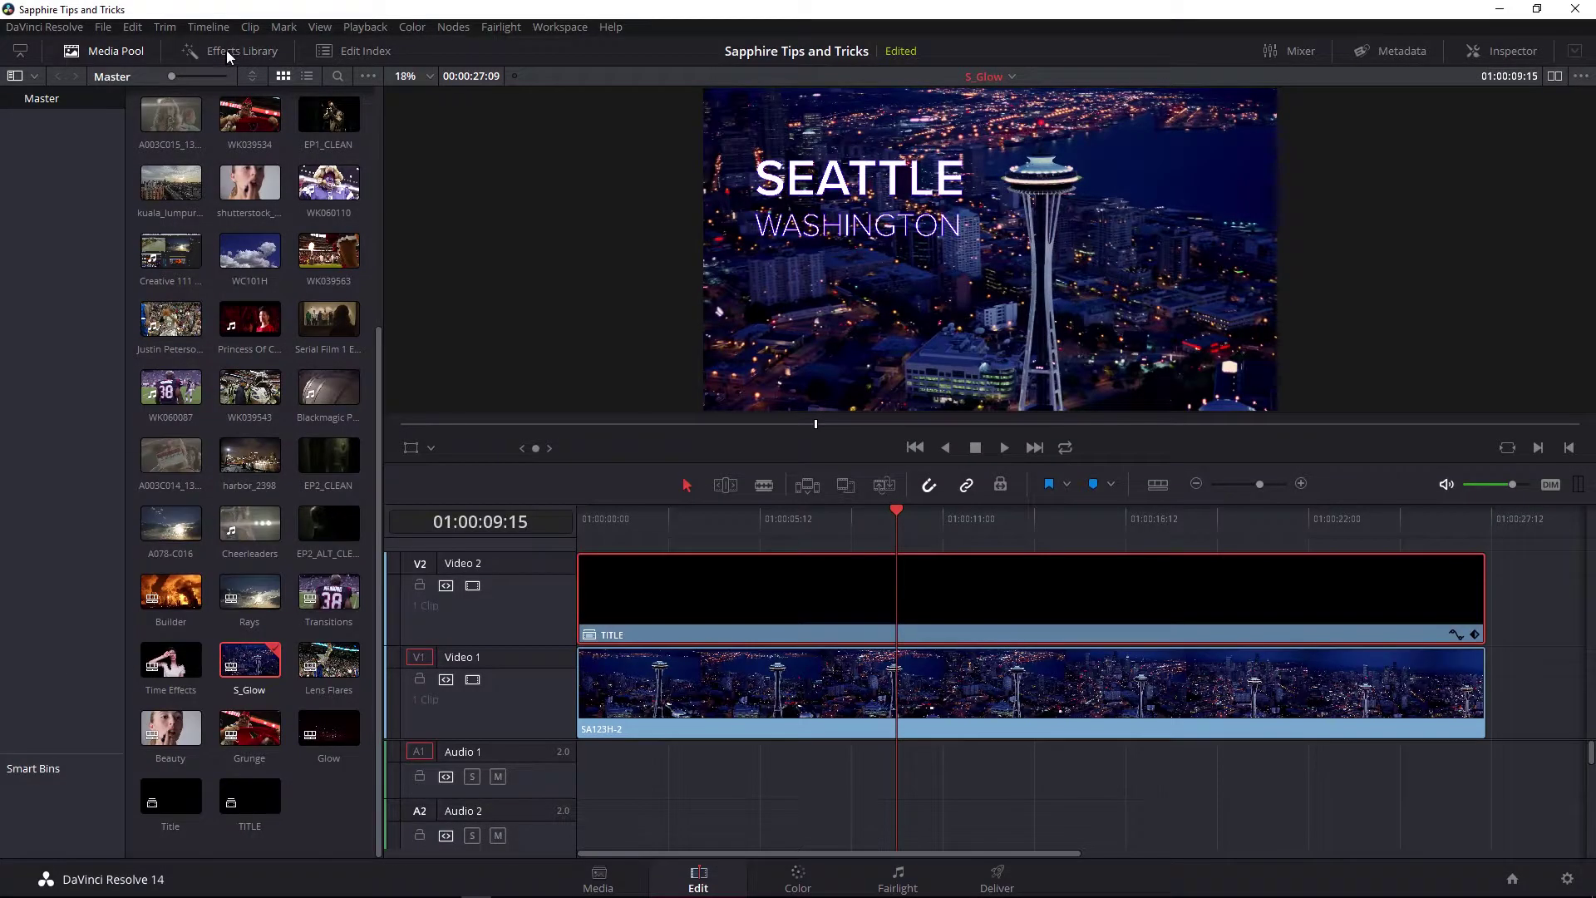
# Filter the Effects Library by 's_glow' to list the Sapphire S_Glow lighting filters.
pyautogui.click(226, 51)
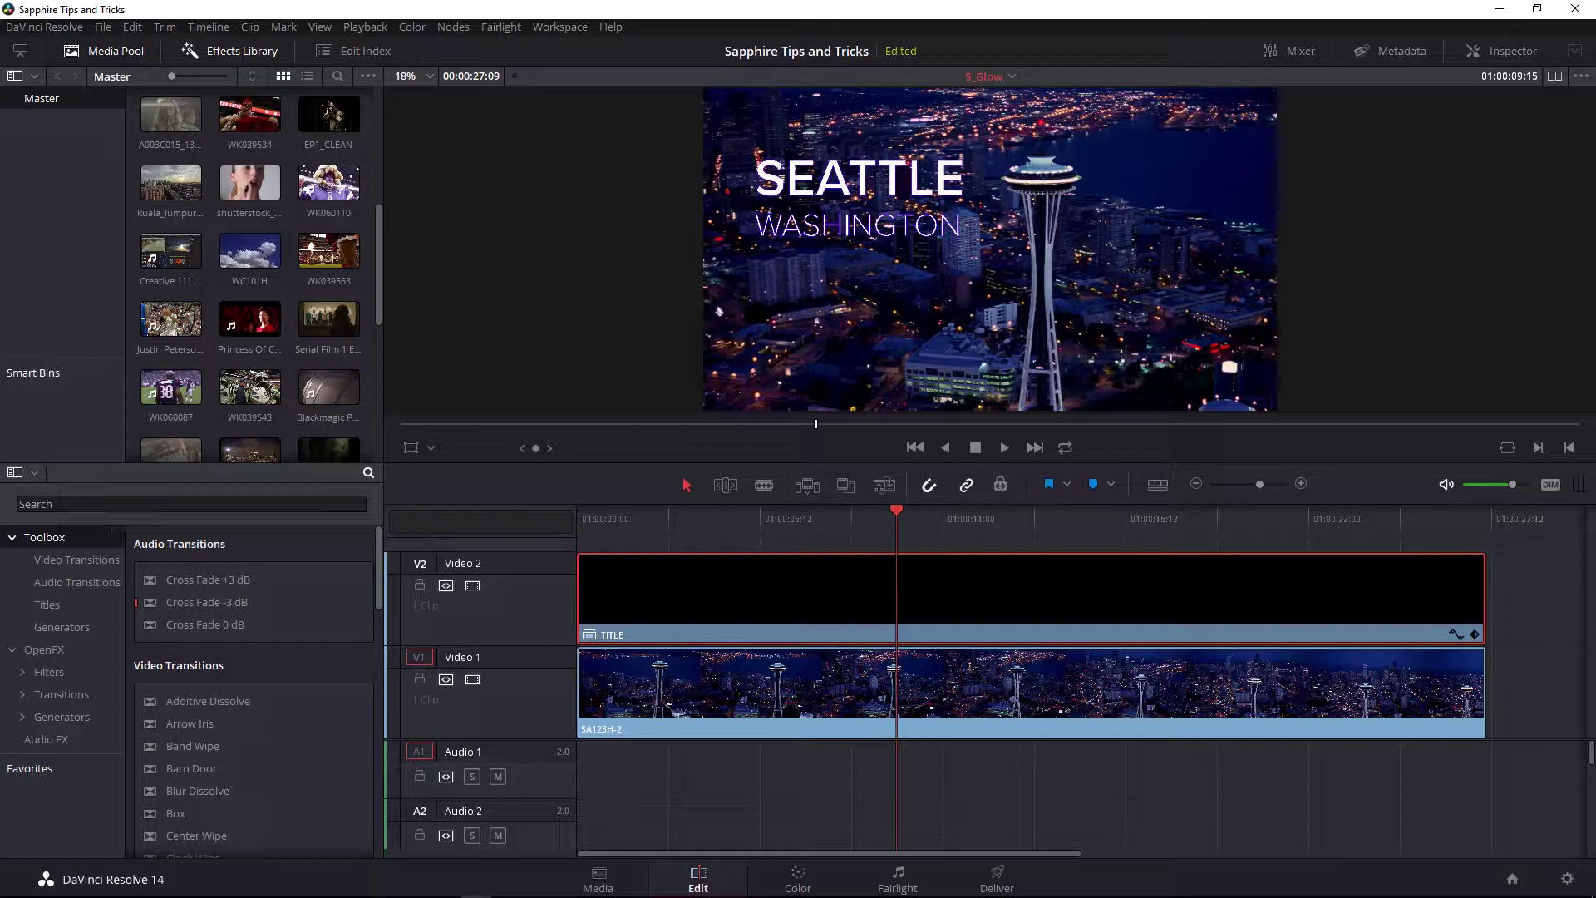
pyautogui.click(192, 504)
pyautogui.write('s_glow')
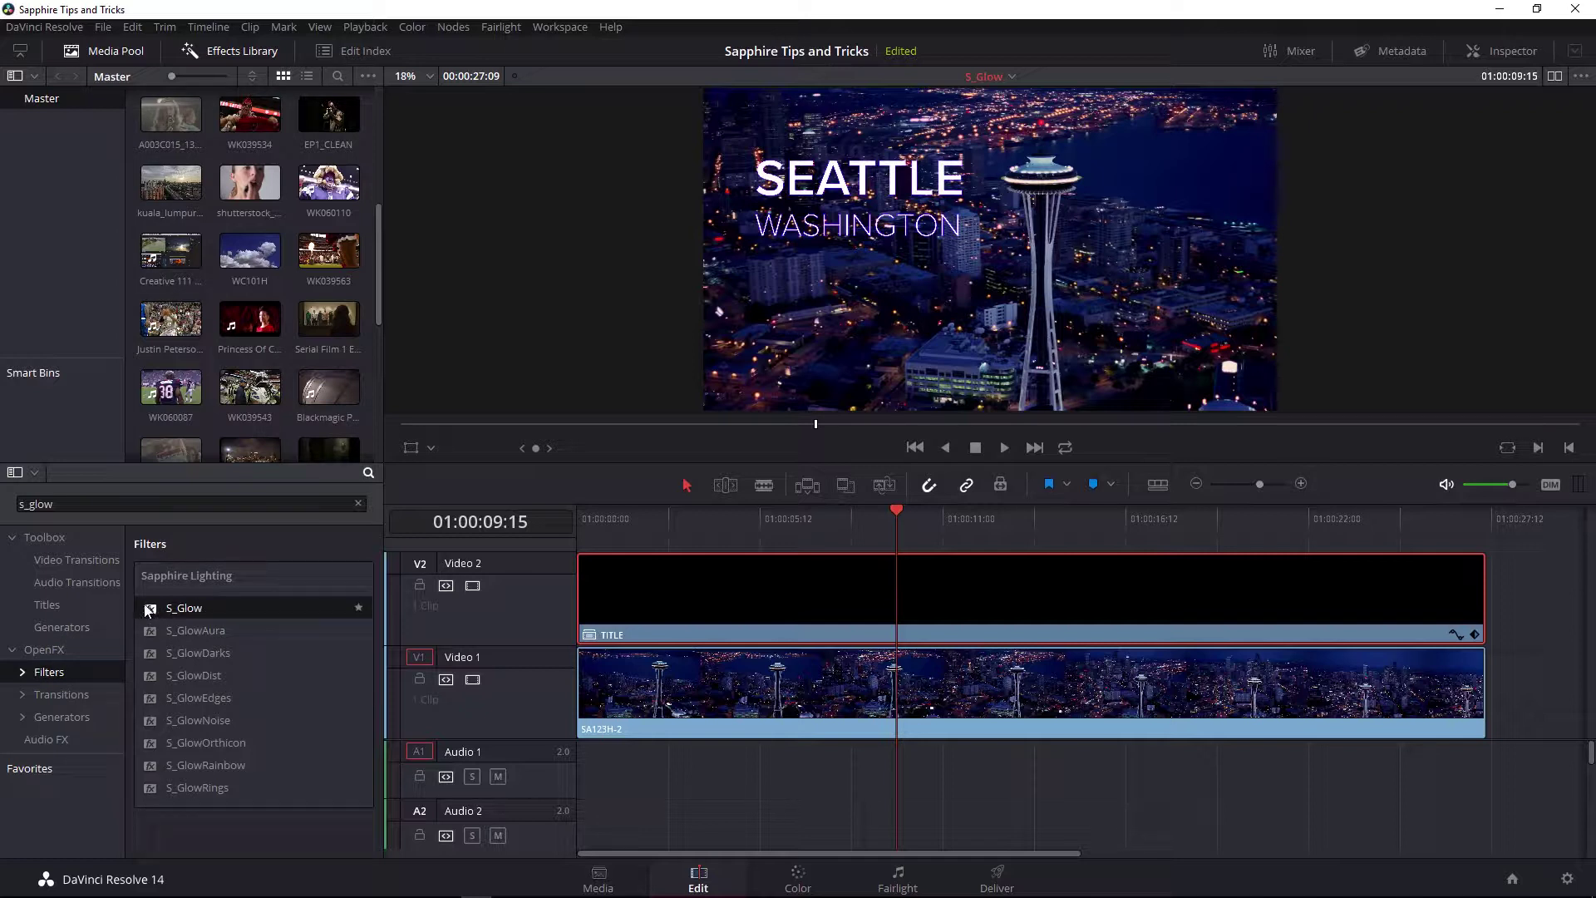
# Apply S_Glow to the SA123H-2 aerial clip and disable the TITLE clip.
pyautogui.moveTo(149, 611); pyautogui.dragTo(722, 685)
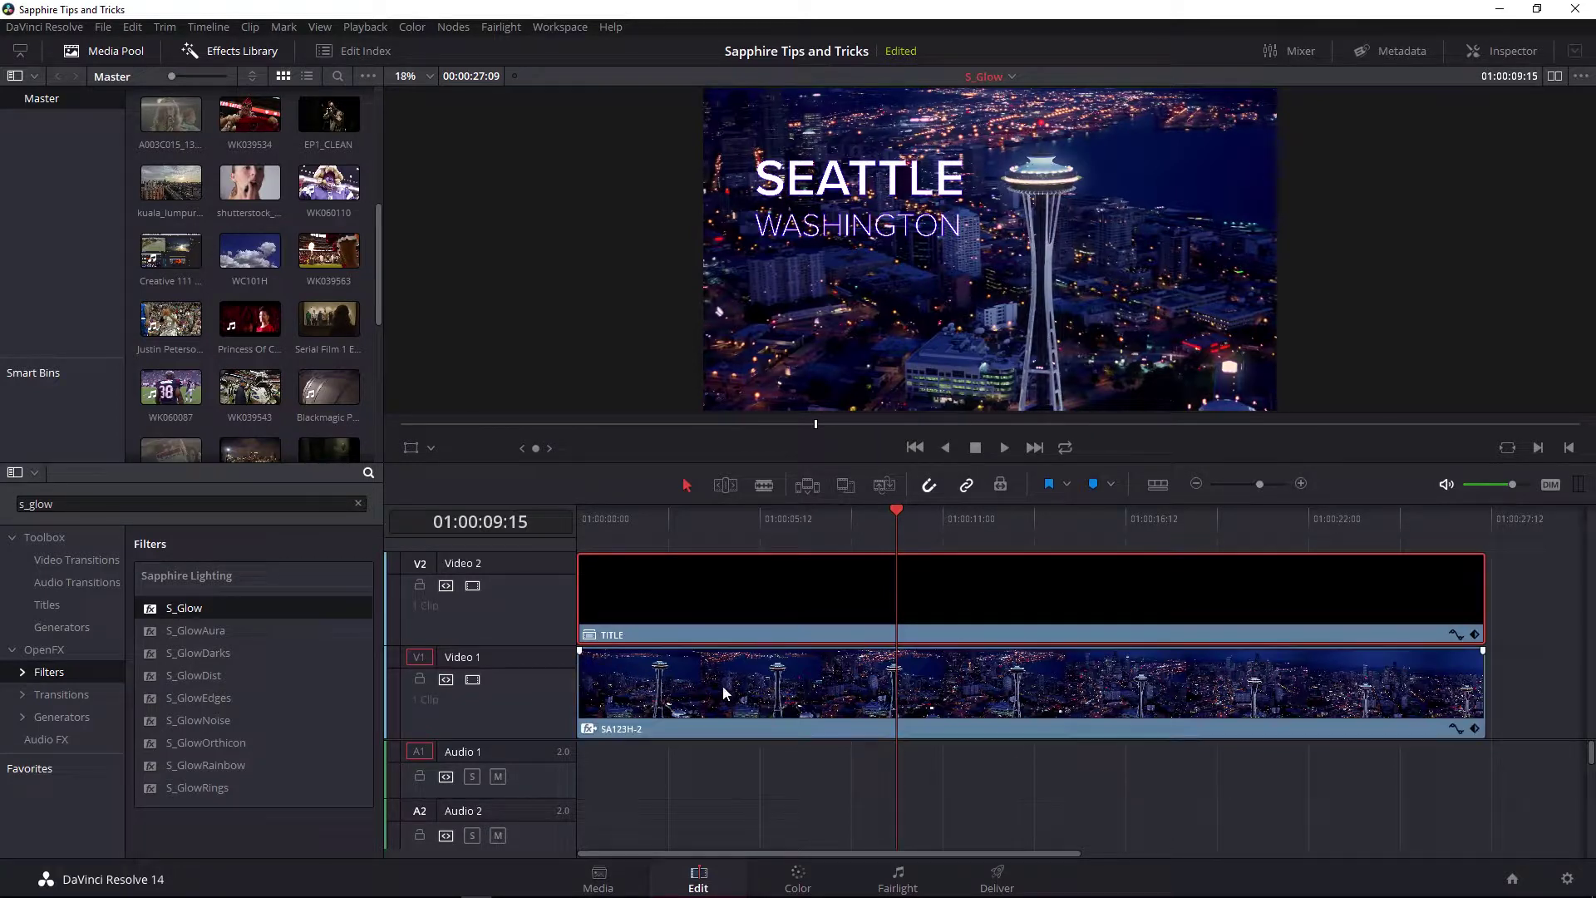
pyautogui.rightClick(776, 586)
pyautogui.click(901, 267)
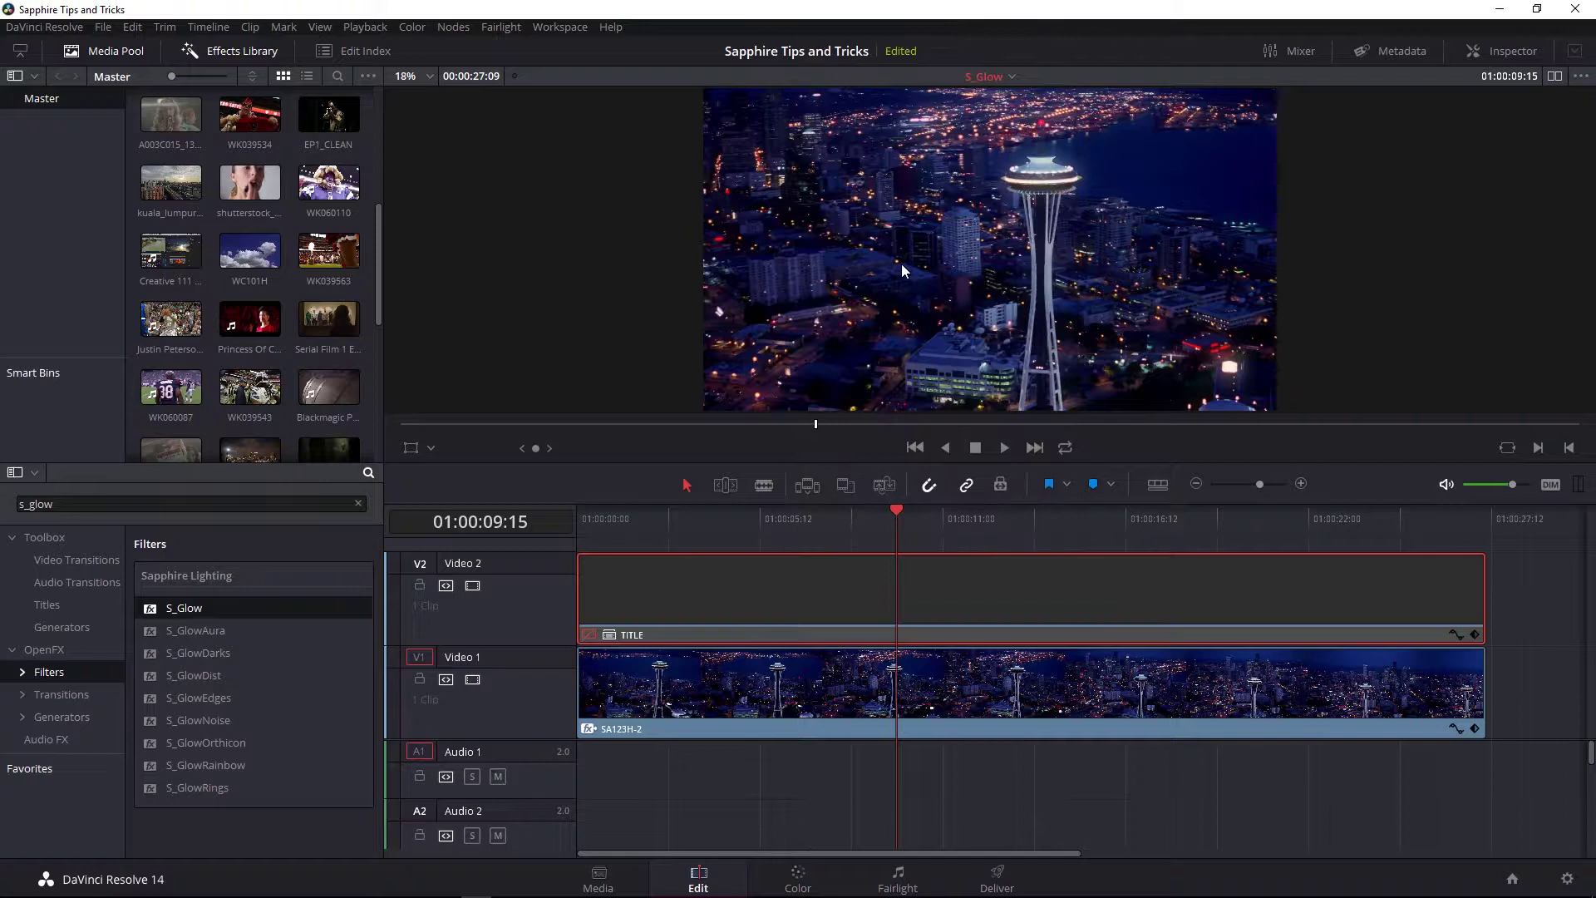
# Show SA123H-2's S_Glow settings in the Inspector's OpenFX tab.
pyautogui.click(889, 703)
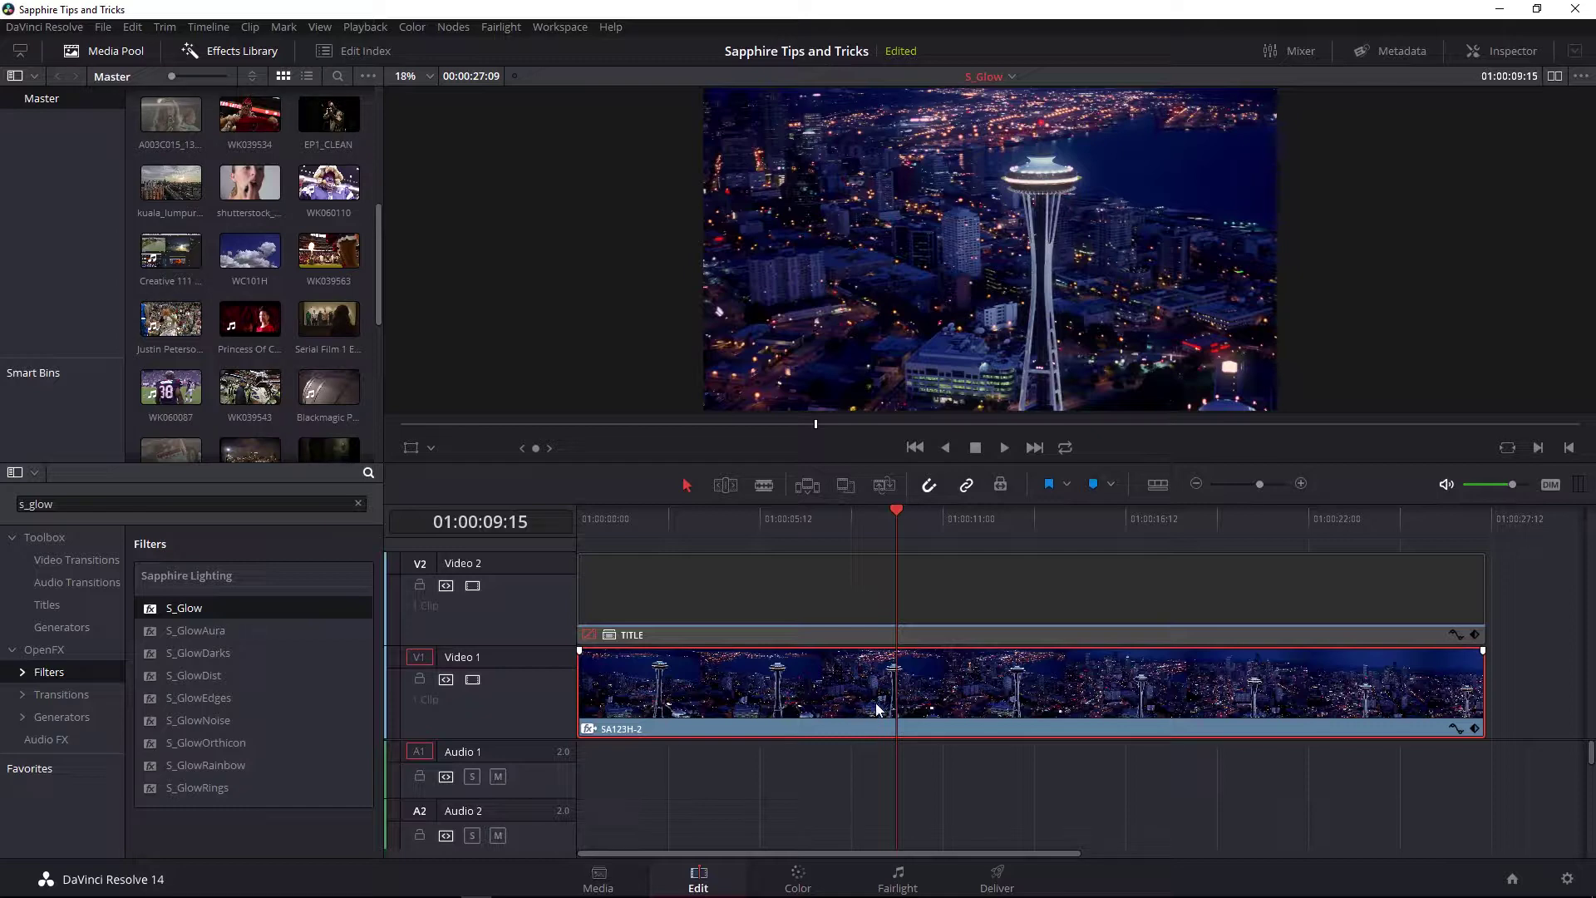
pyautogui.click(1501, 54)
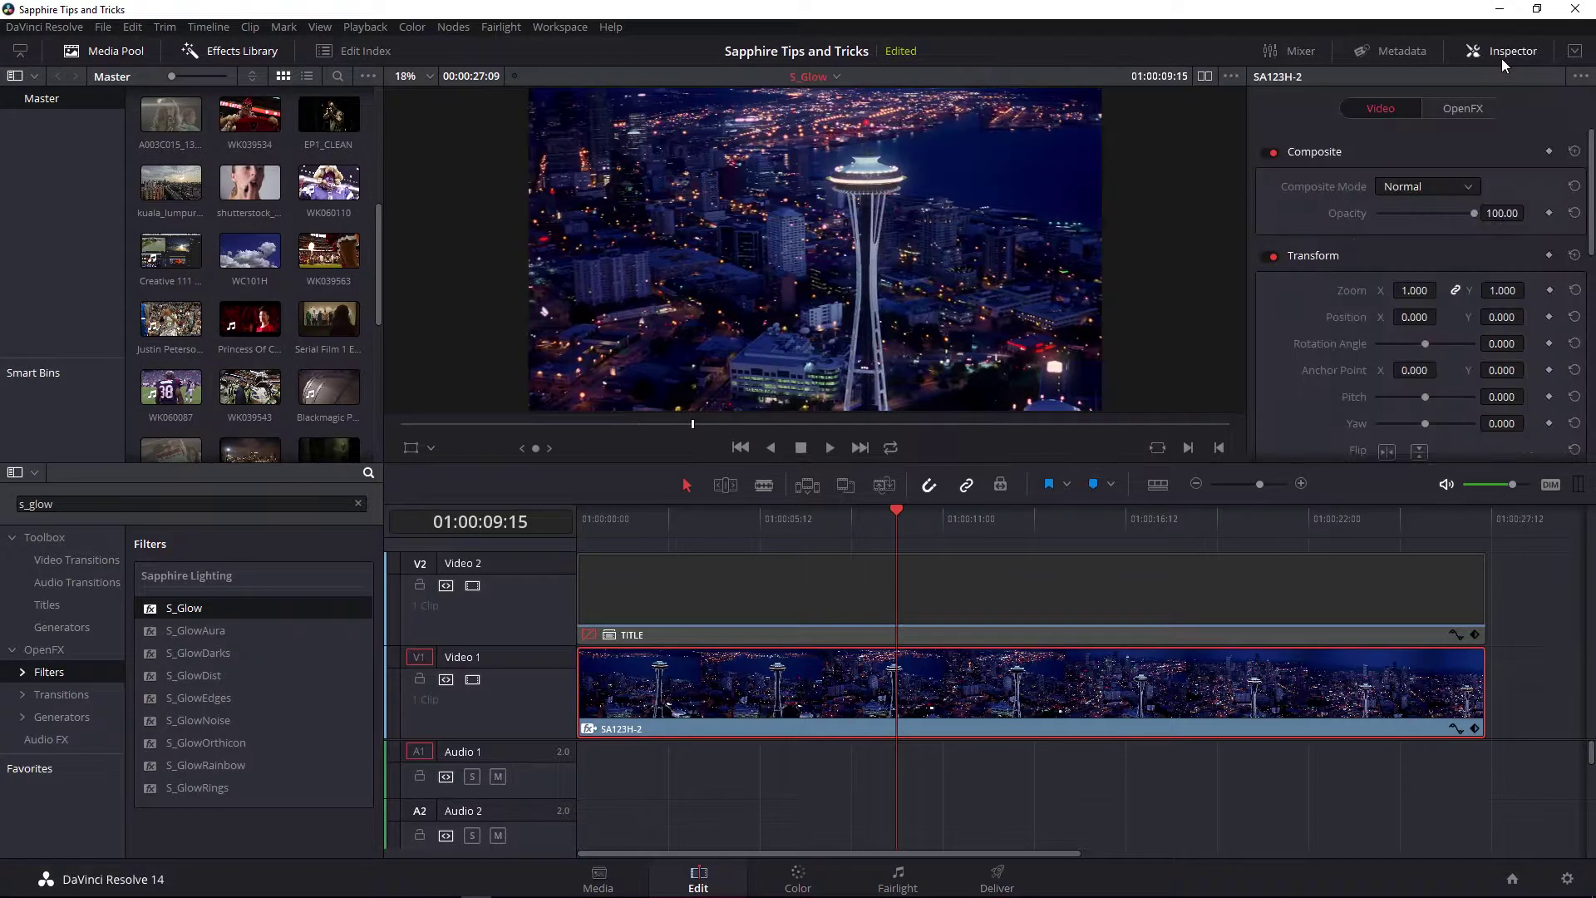
pyautogui.click(1460, 108)
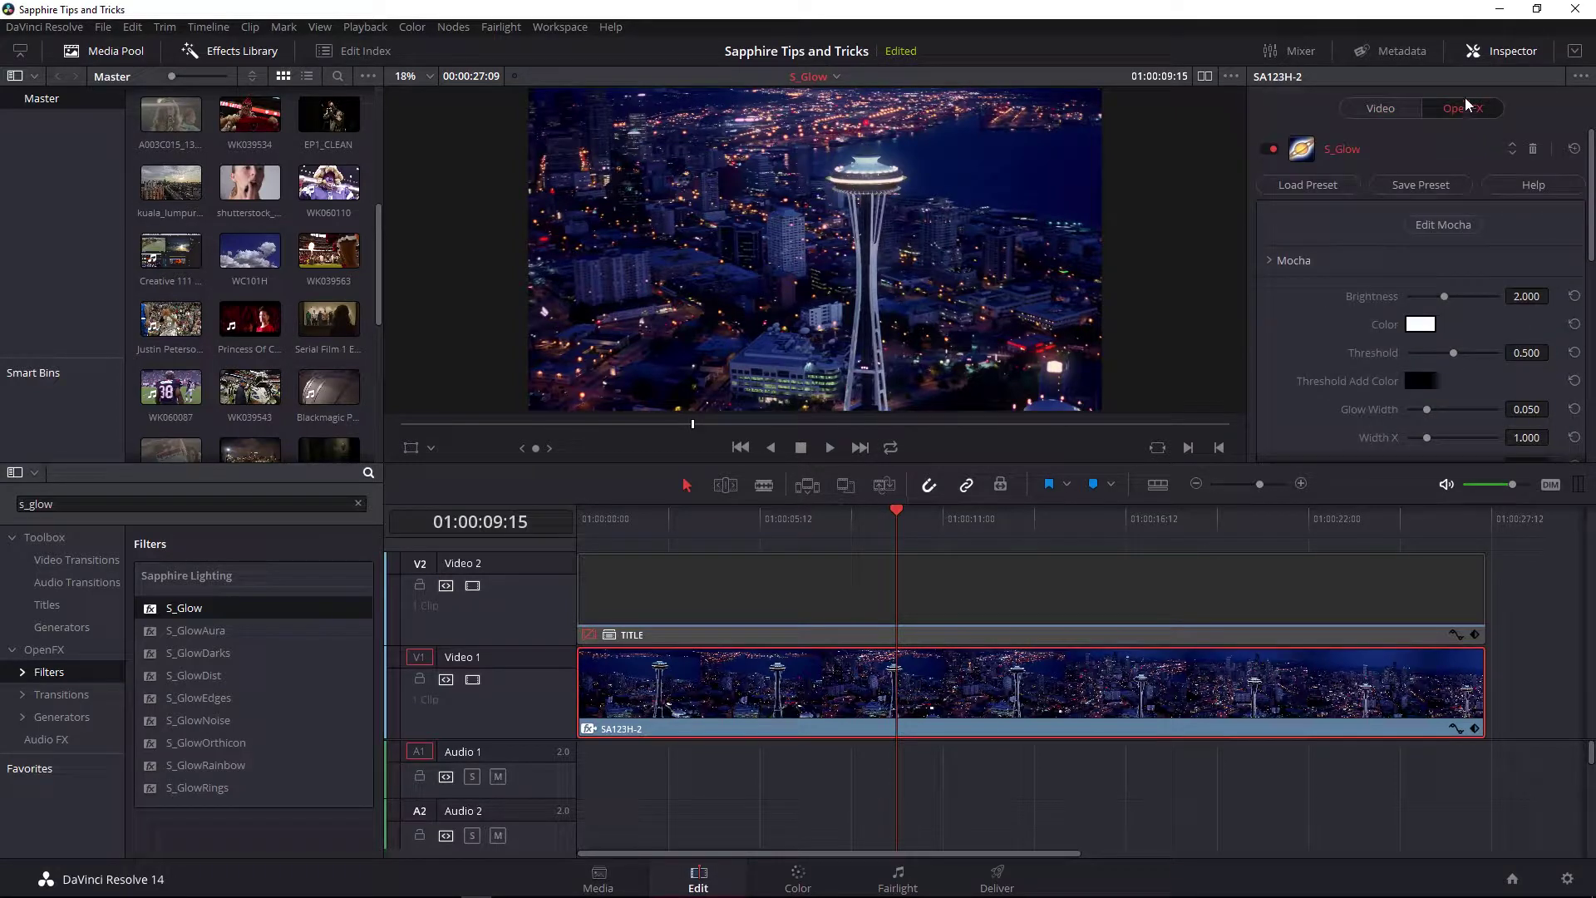
# Load the Phosphorant Fantasy S_Glow preset after previewing Afterglow, Dream Sequence, Low Cloud and Thrilling Twinkle.
pyautogui.click(1314, 185)
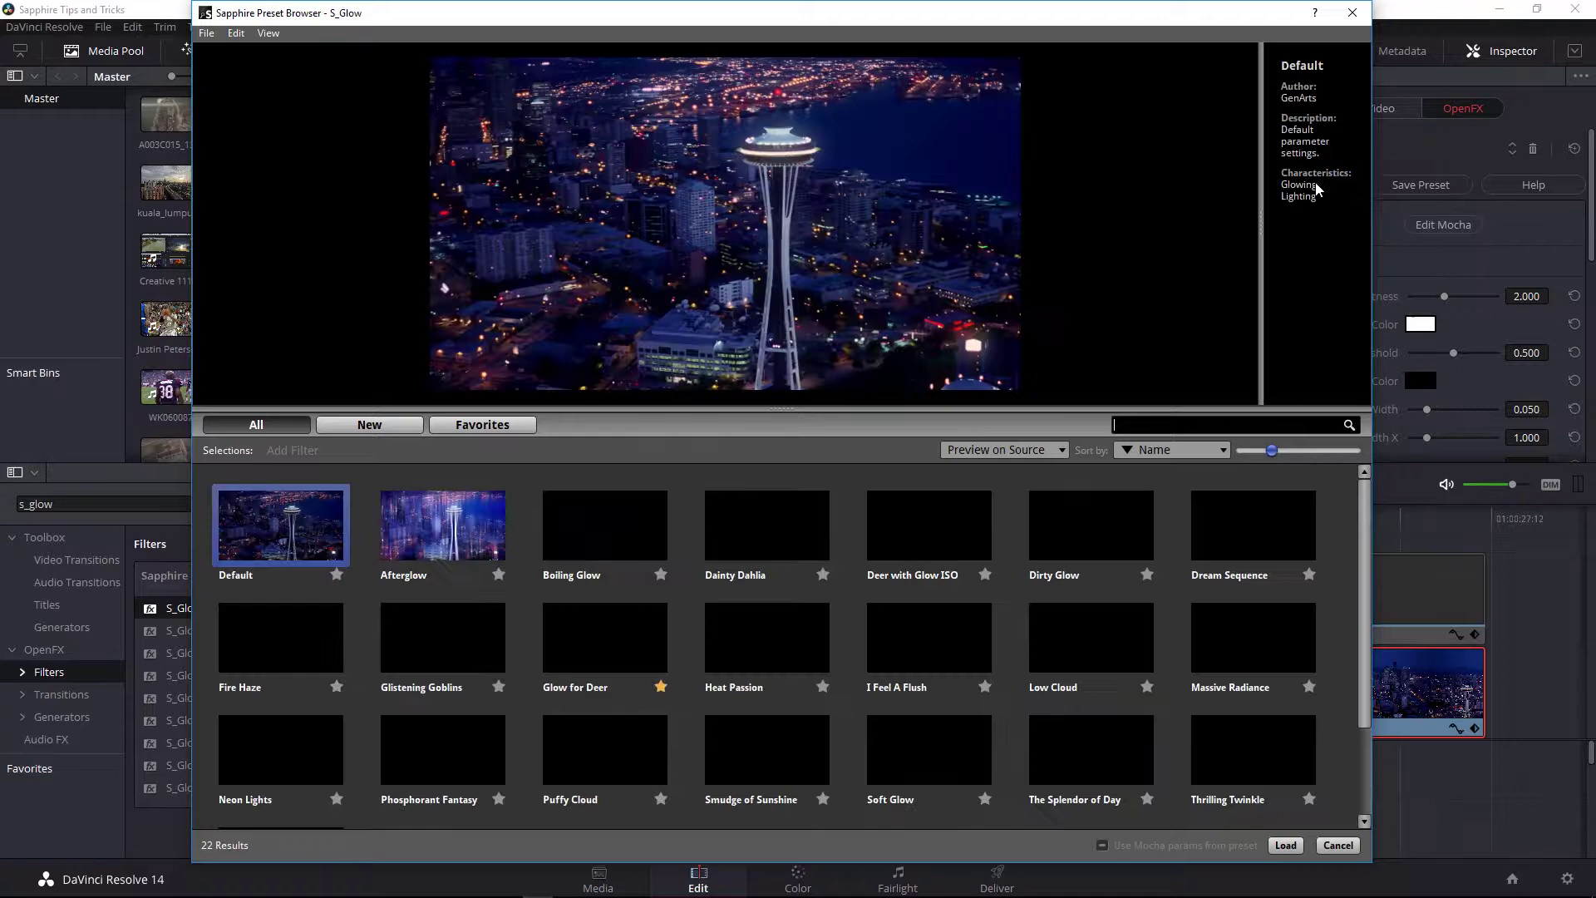
pyautogui.click(434, 538)
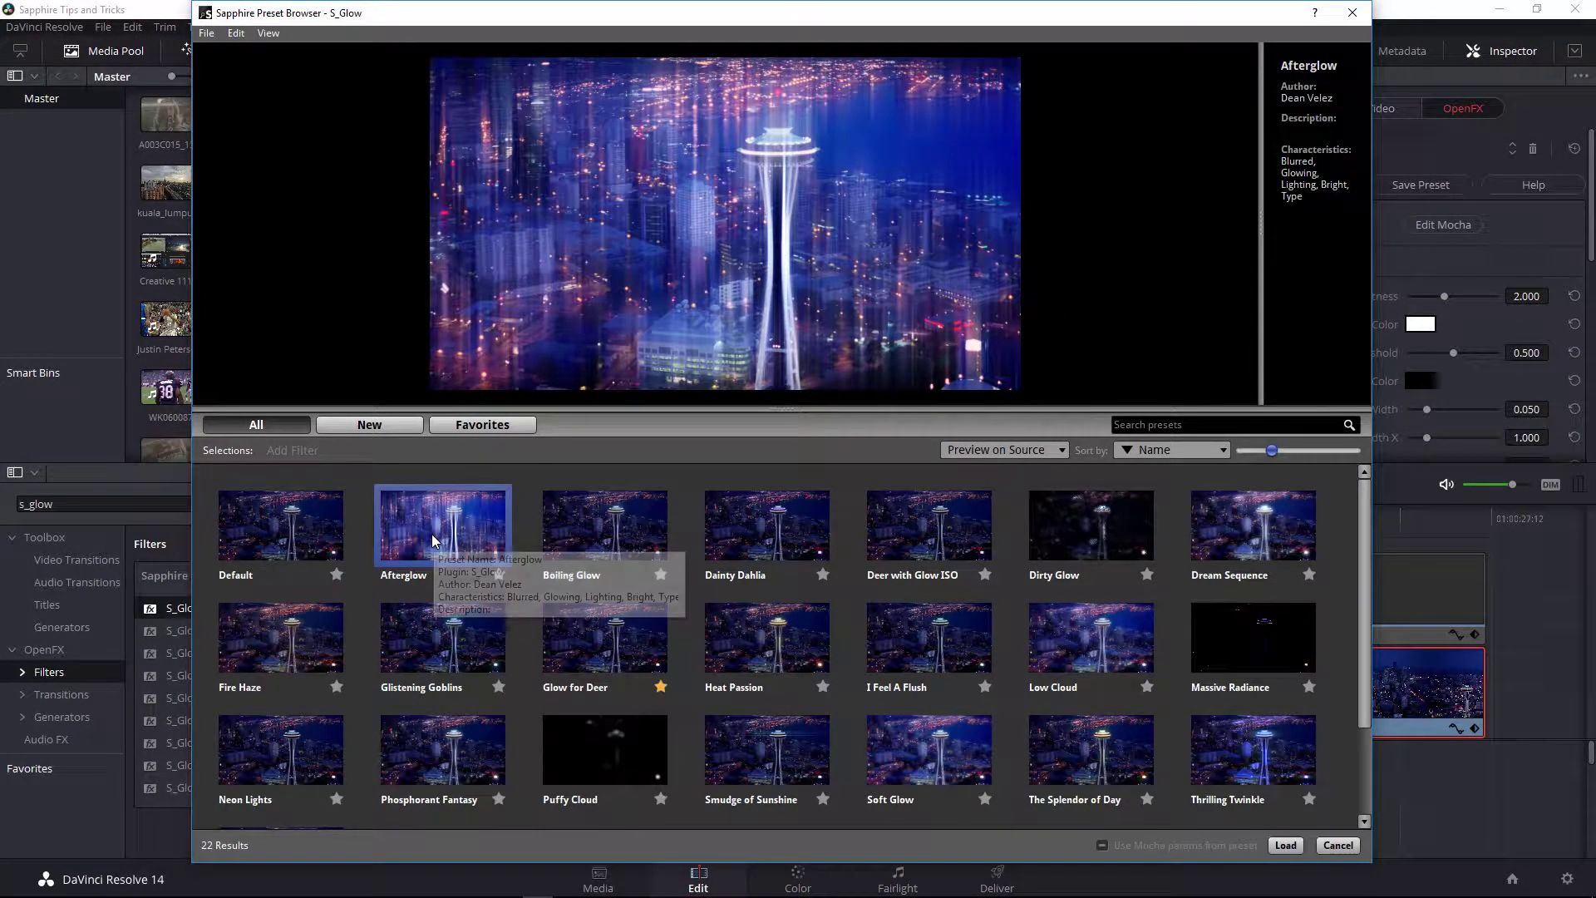
pyautogui.click(1243, 520)
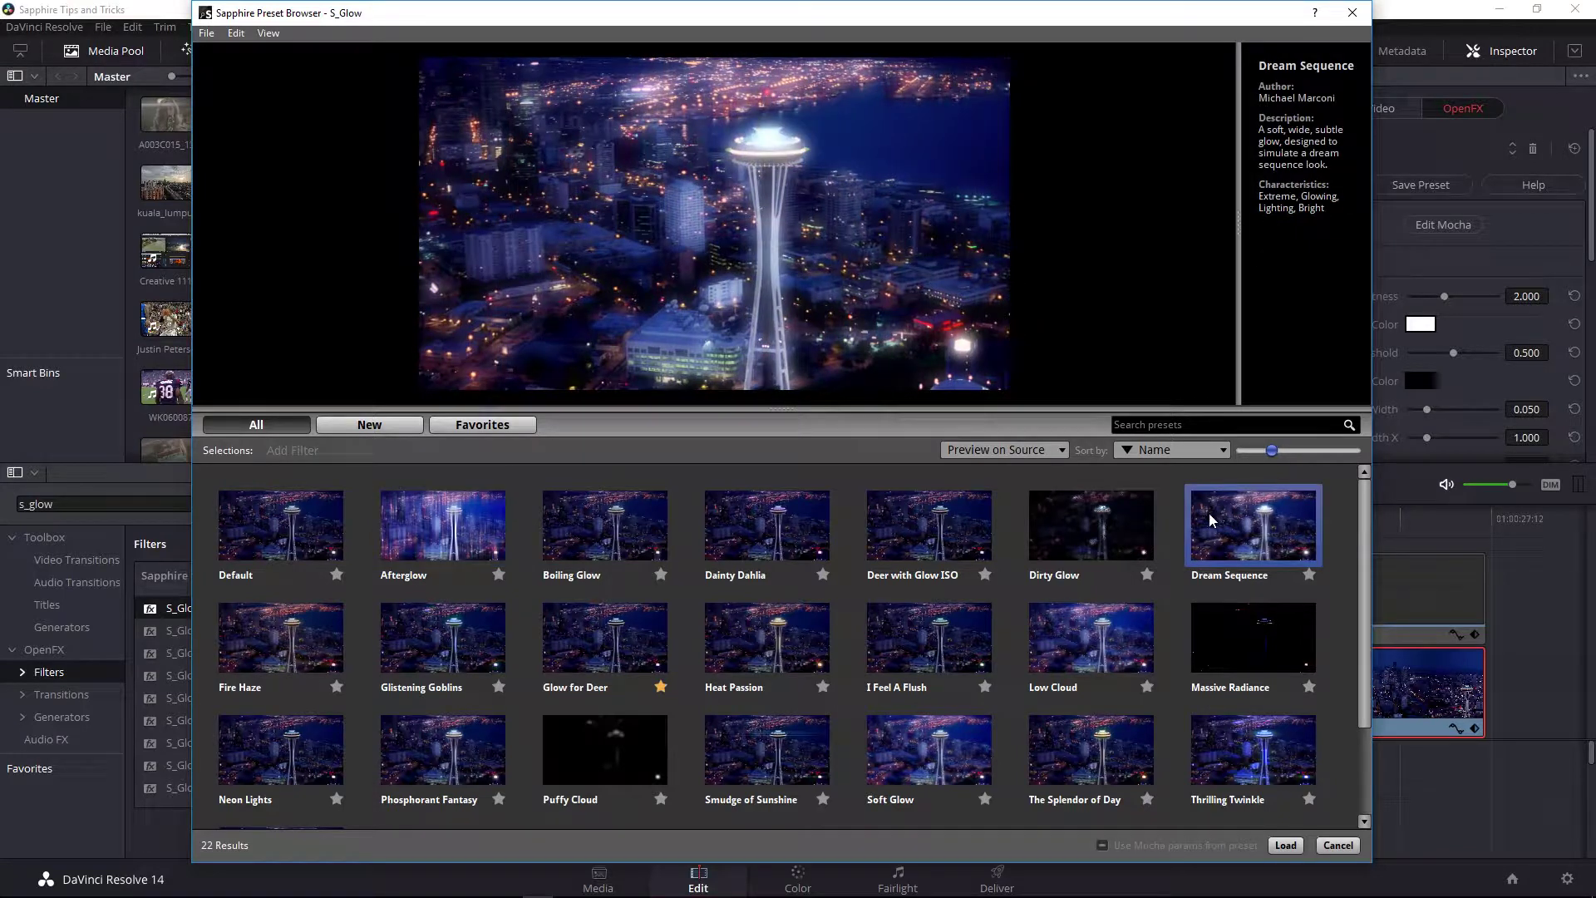
pyautogui.click(1085, 609)
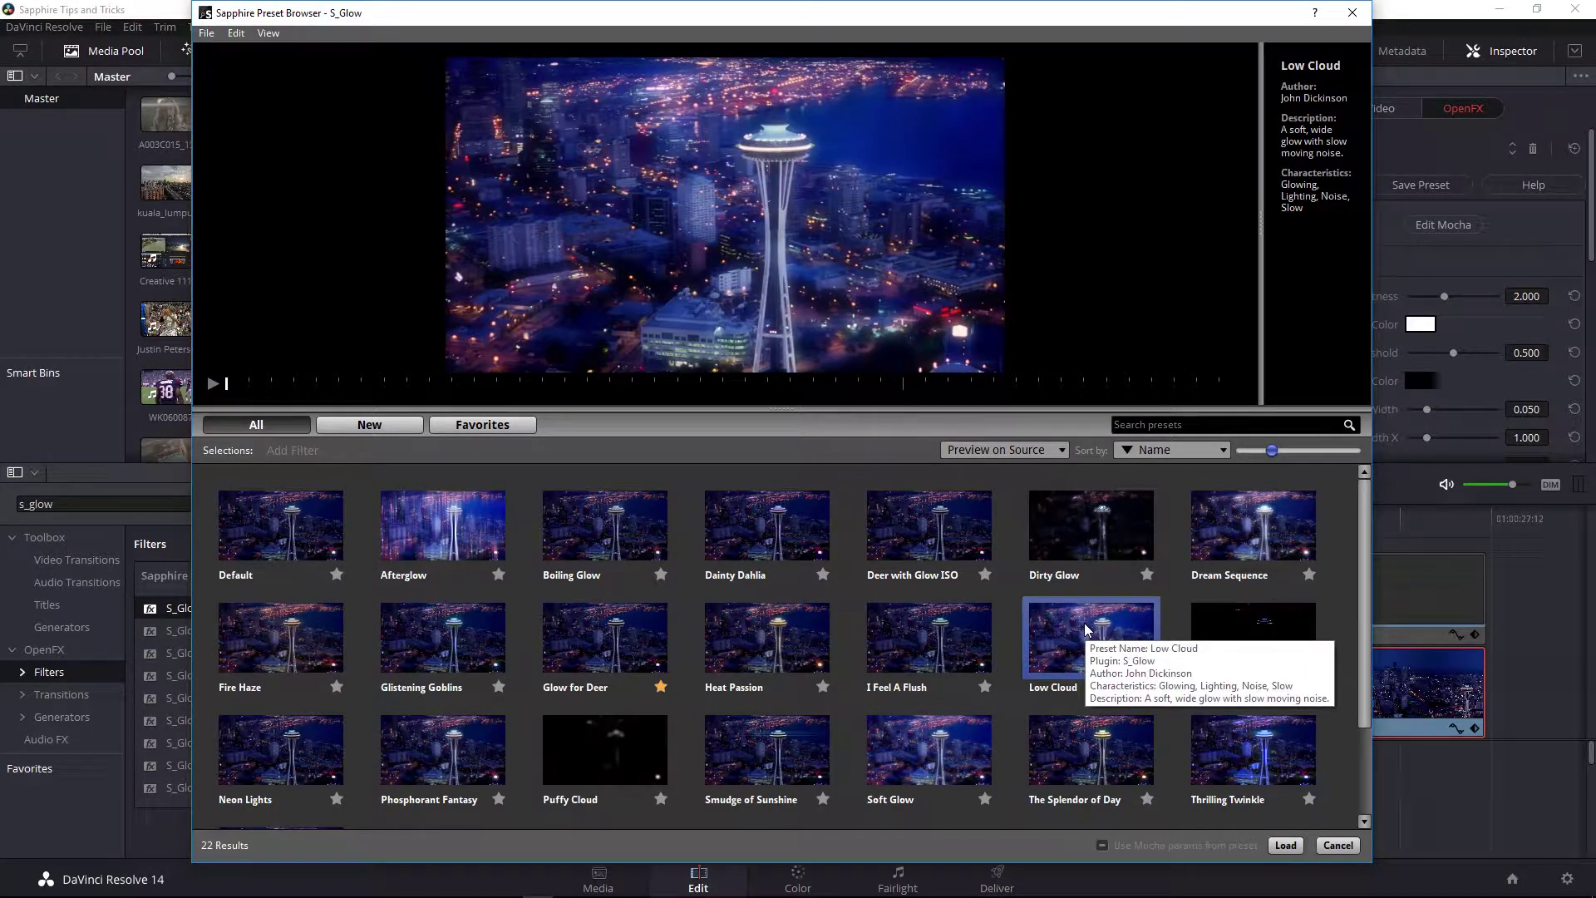
pyautogui.click(1258, 765)
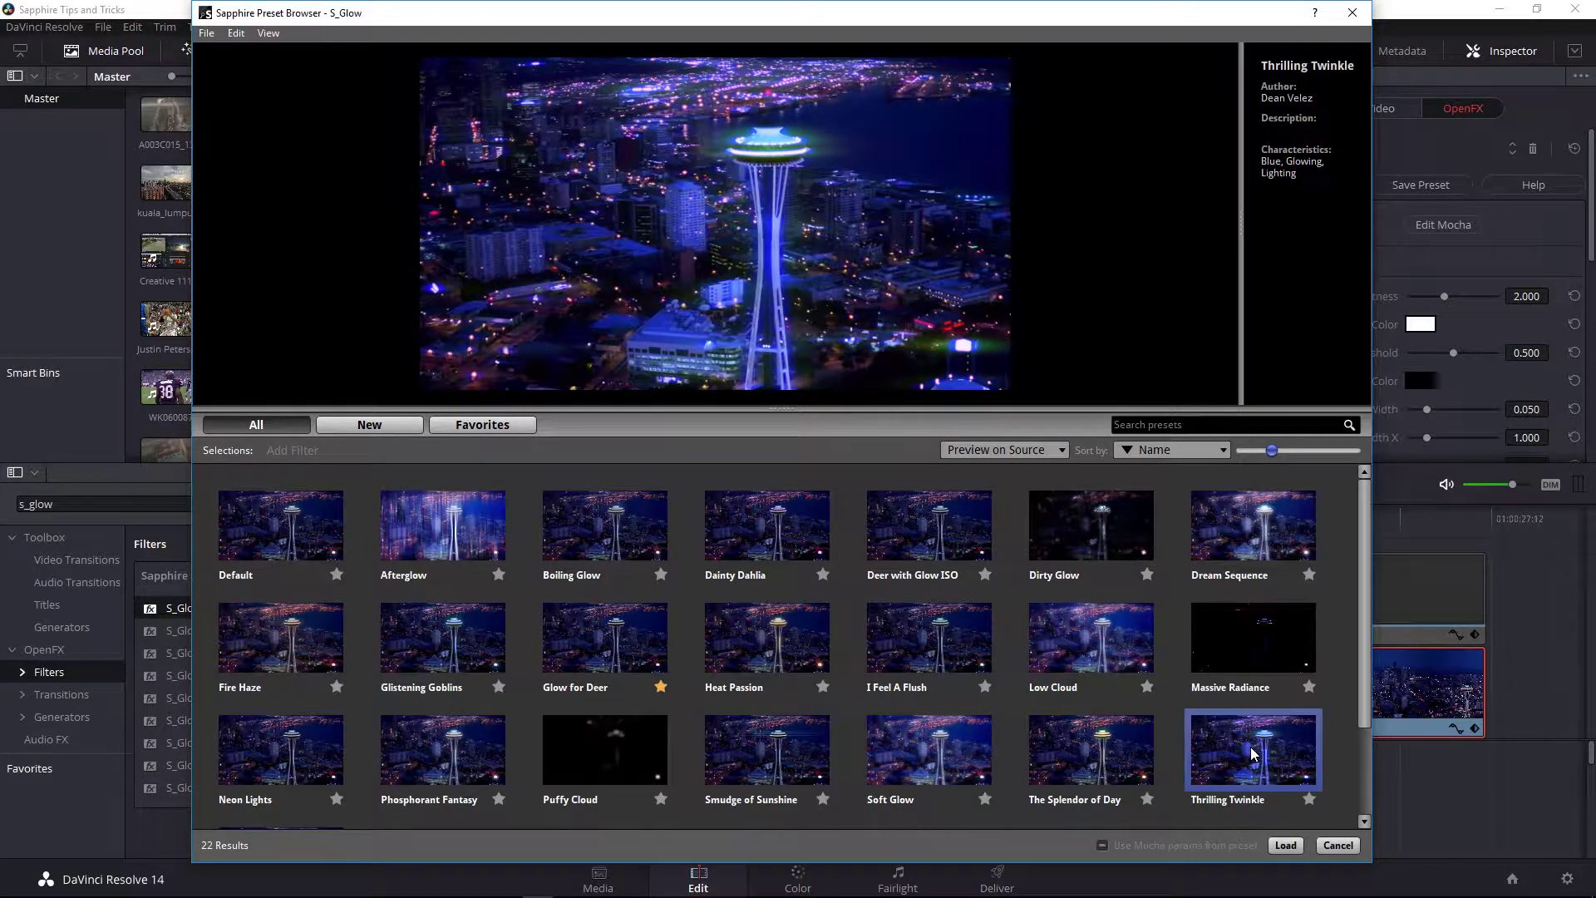
pyautogui.scroll(-1, 1253, 751)
pyautogui.scroll(-2, 1249, 747)
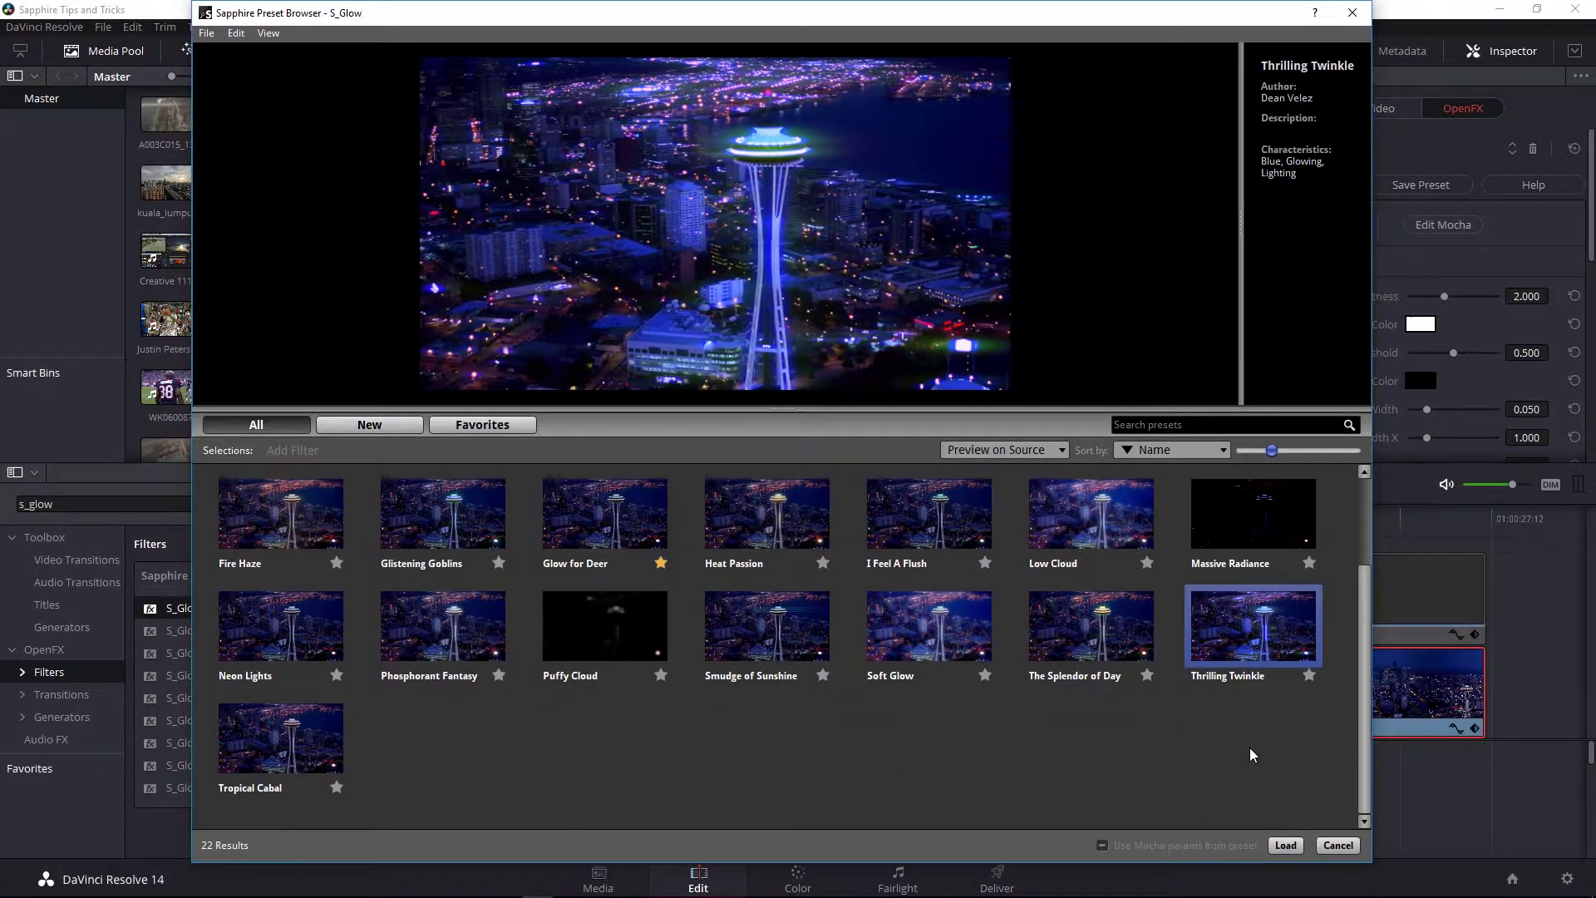
pyautogui.scroll(1, 1249, 746)
pyautogui.click(441, 690)
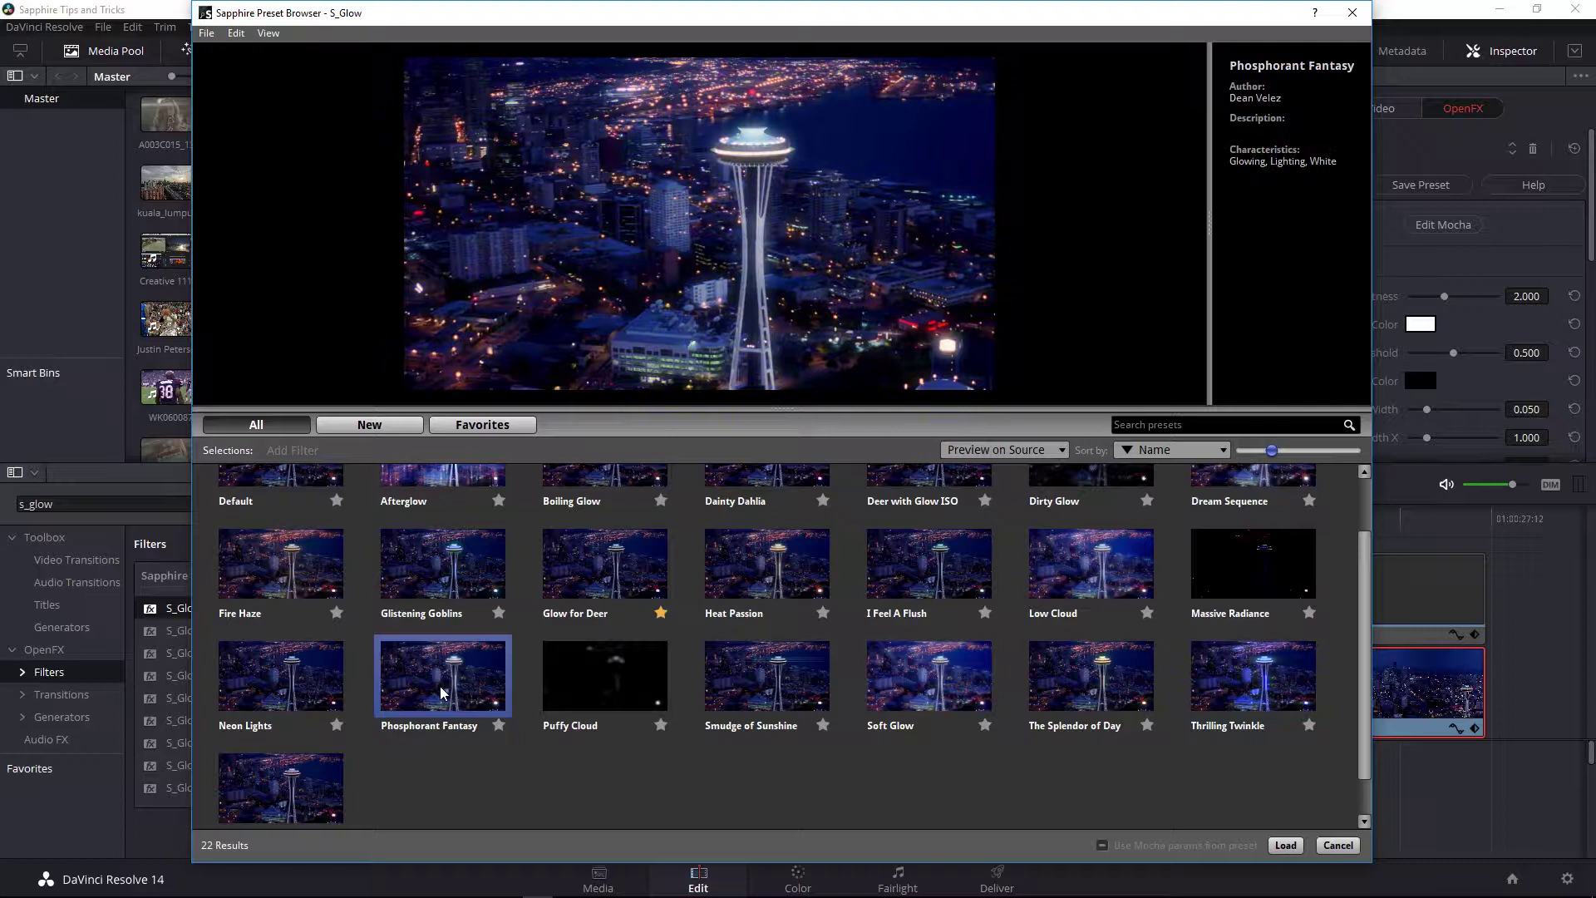
pyautogui.click(1281, 845)
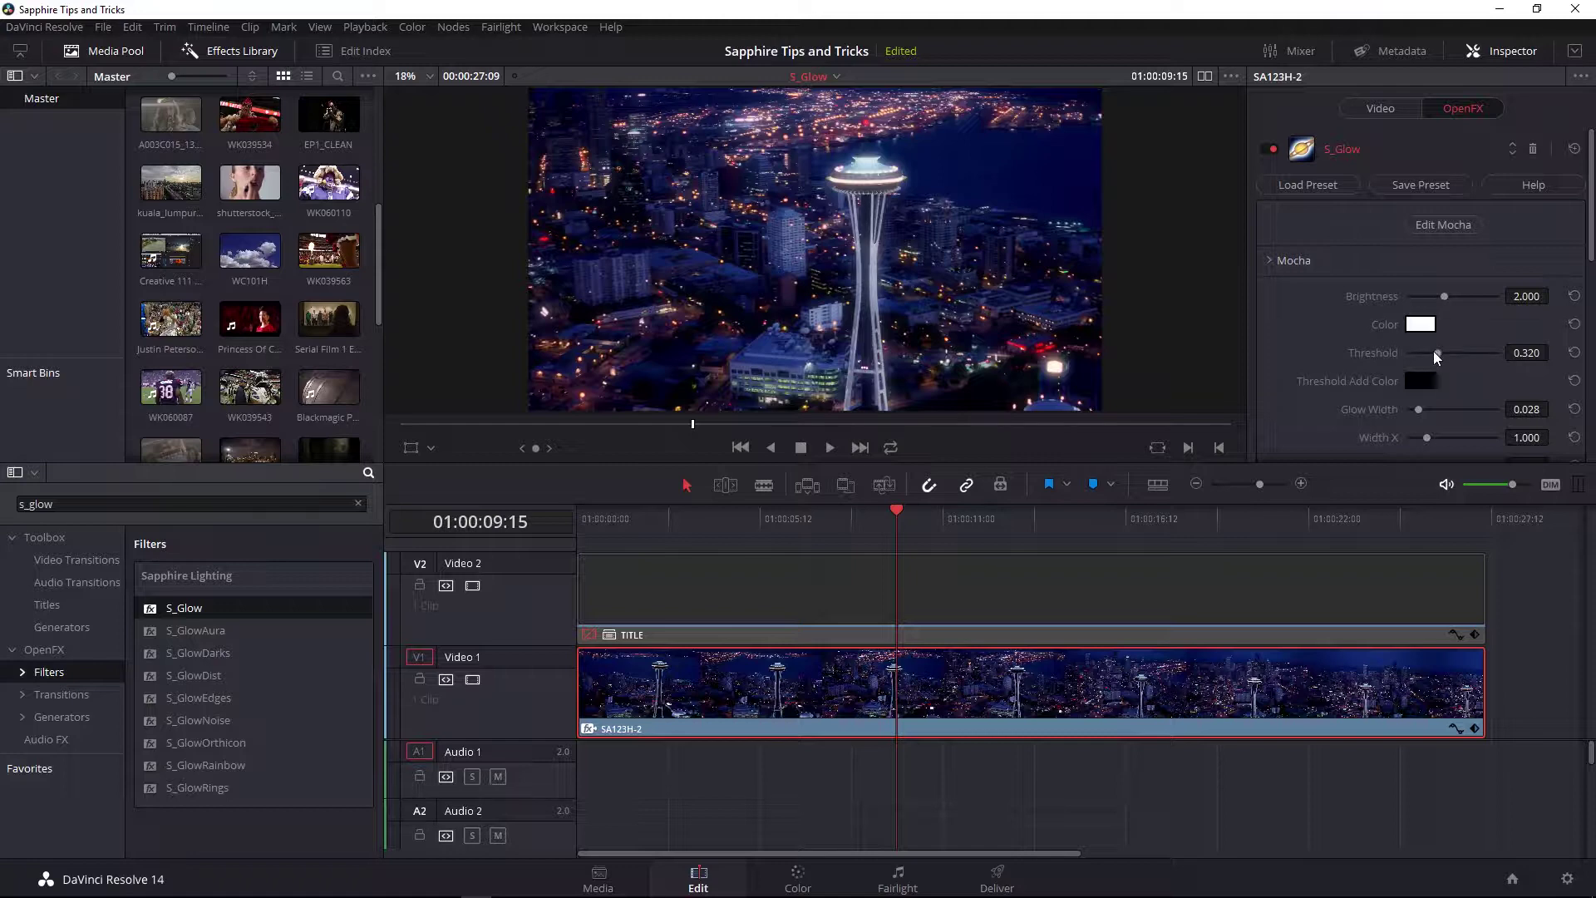
# Compare S_Glow threshold extremes, then settle on Threshold 0.120 and Brightness 1.620.
pyautogui.moveTo(1438, 351); pyautogui.dragTo(1373, 351)
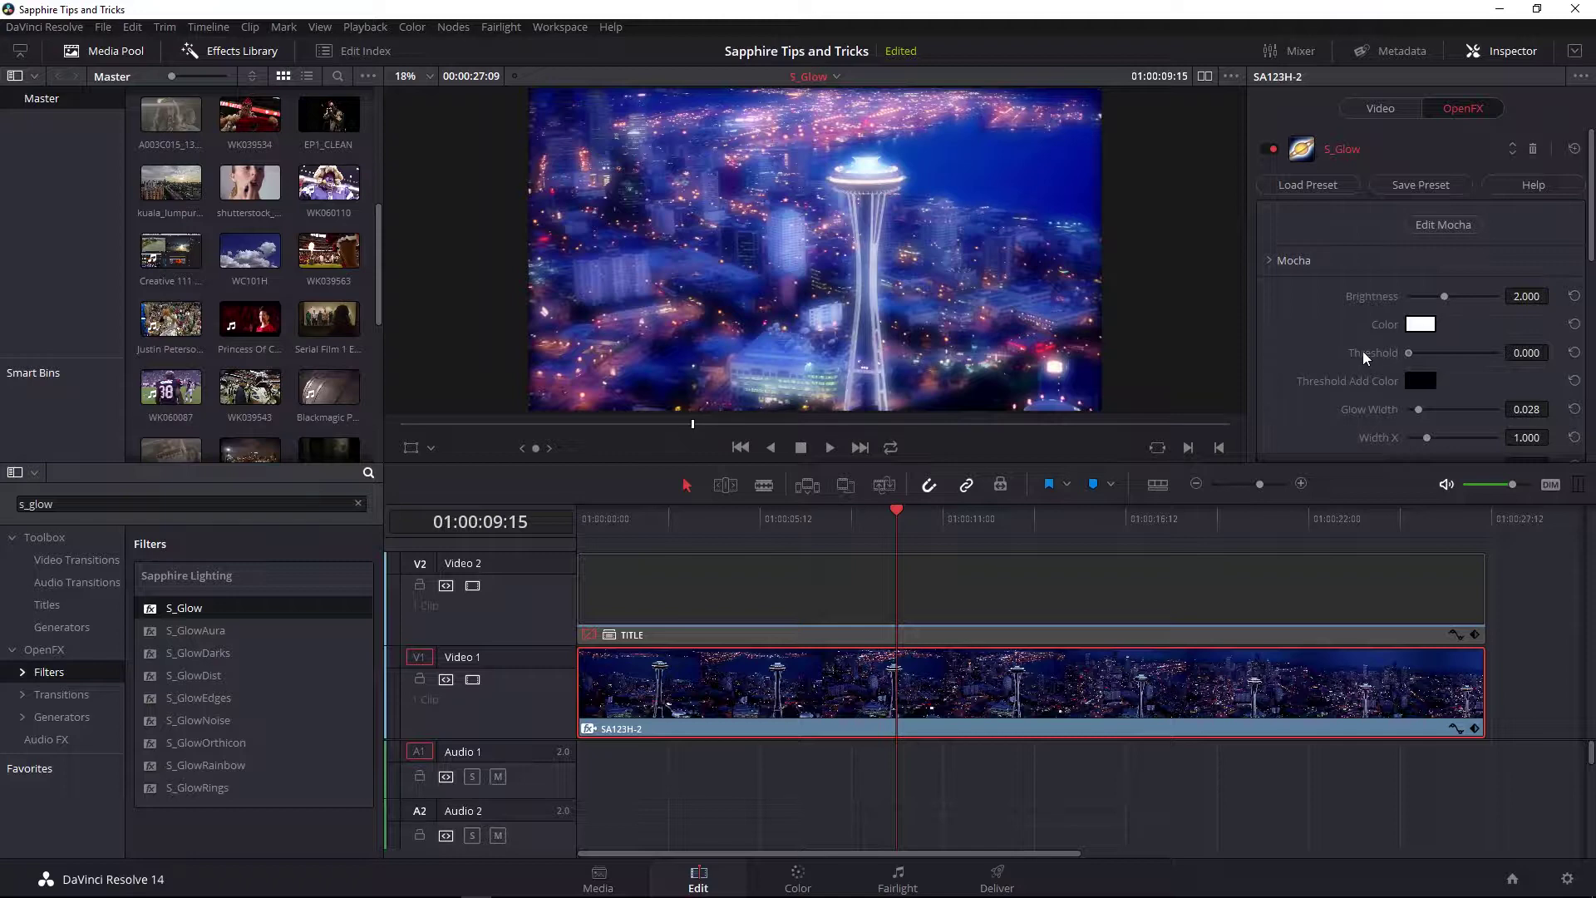
pyautogui.moveTo(1423, 351); pyautogui.dragTo(1516, 352)
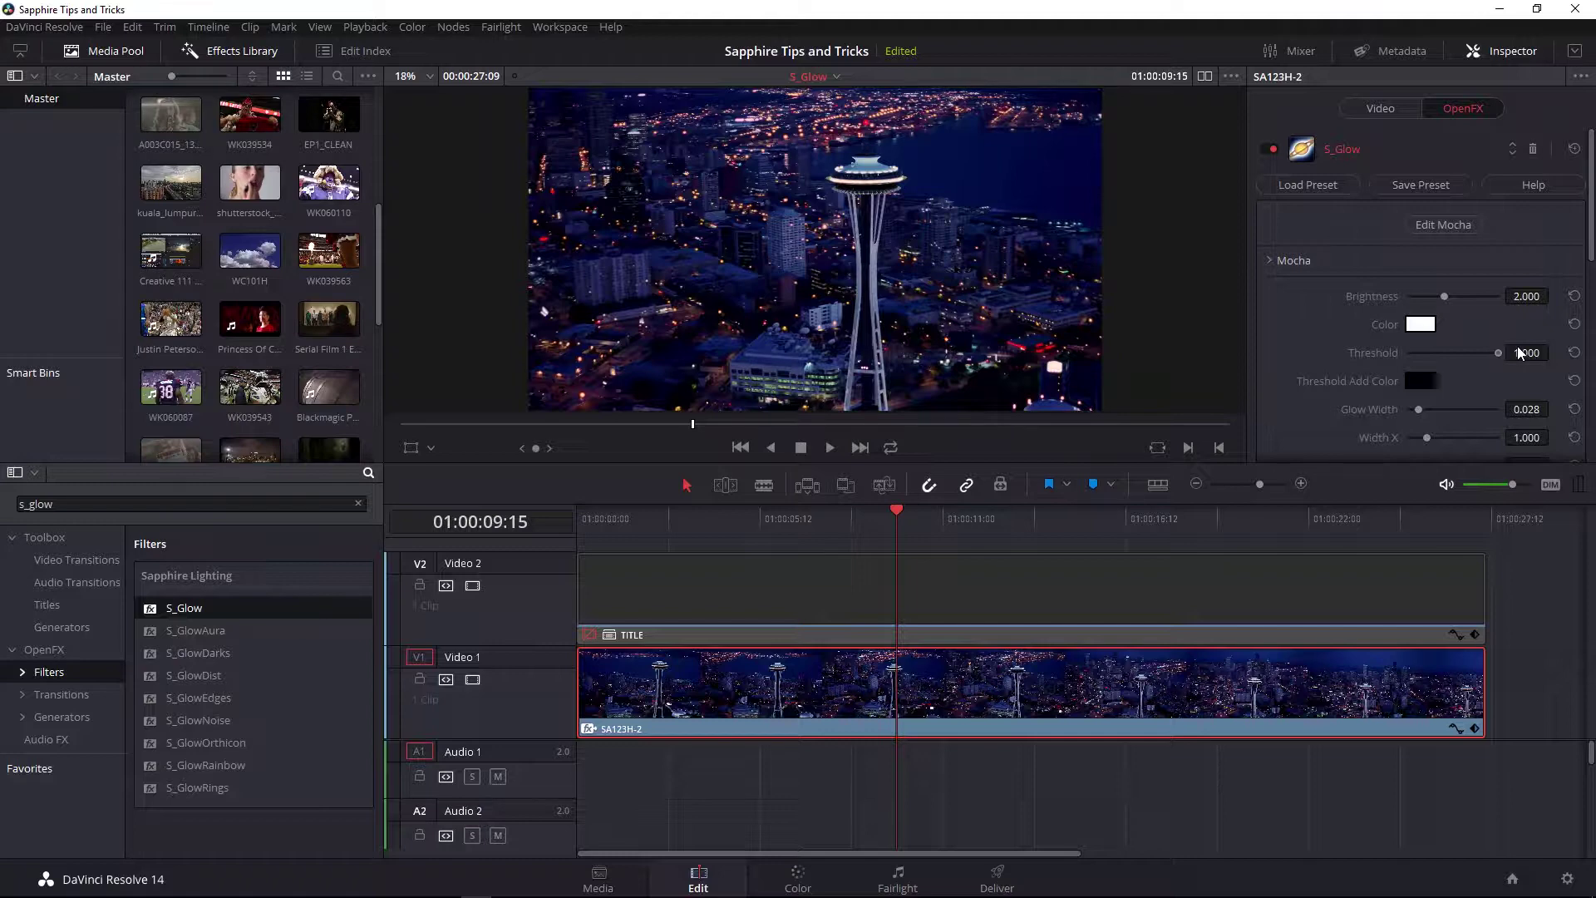
pyautogui.moveTo(1498, 352); pyautogui.dragTo(1417, 350)
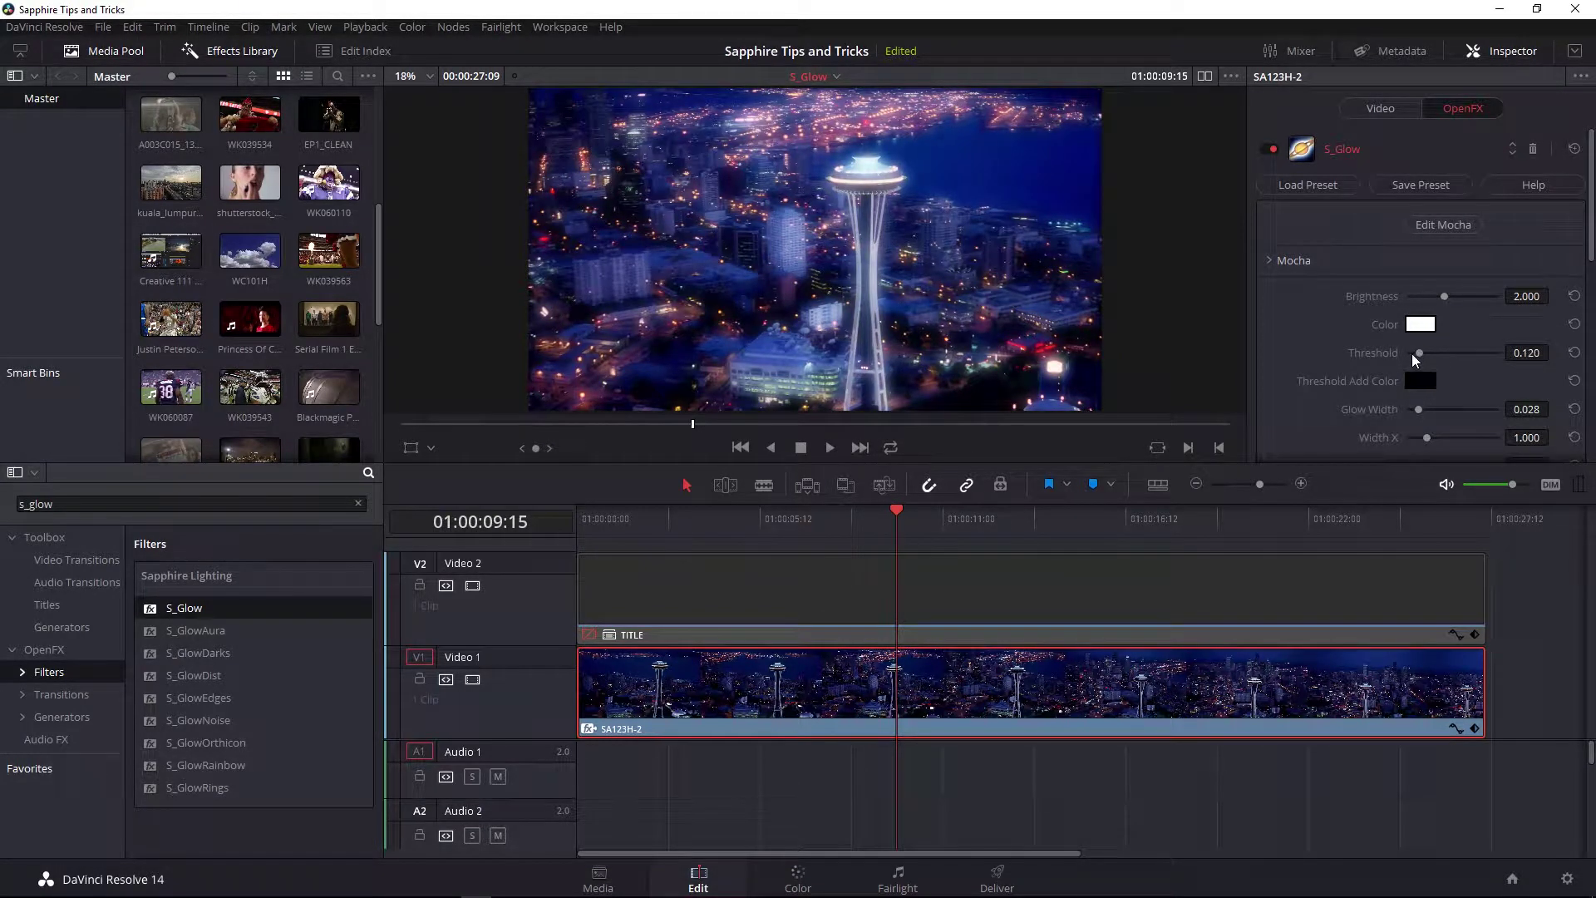
pyautogui.moveTo(1444, 296)
pyautogui.mouseDown()
pyautogui.moveTo(1416, 297)
pyautogui.moveTo(1464, 296)
pyautogui.moveTo(1438, 298)
pyautogui.mouseUp()
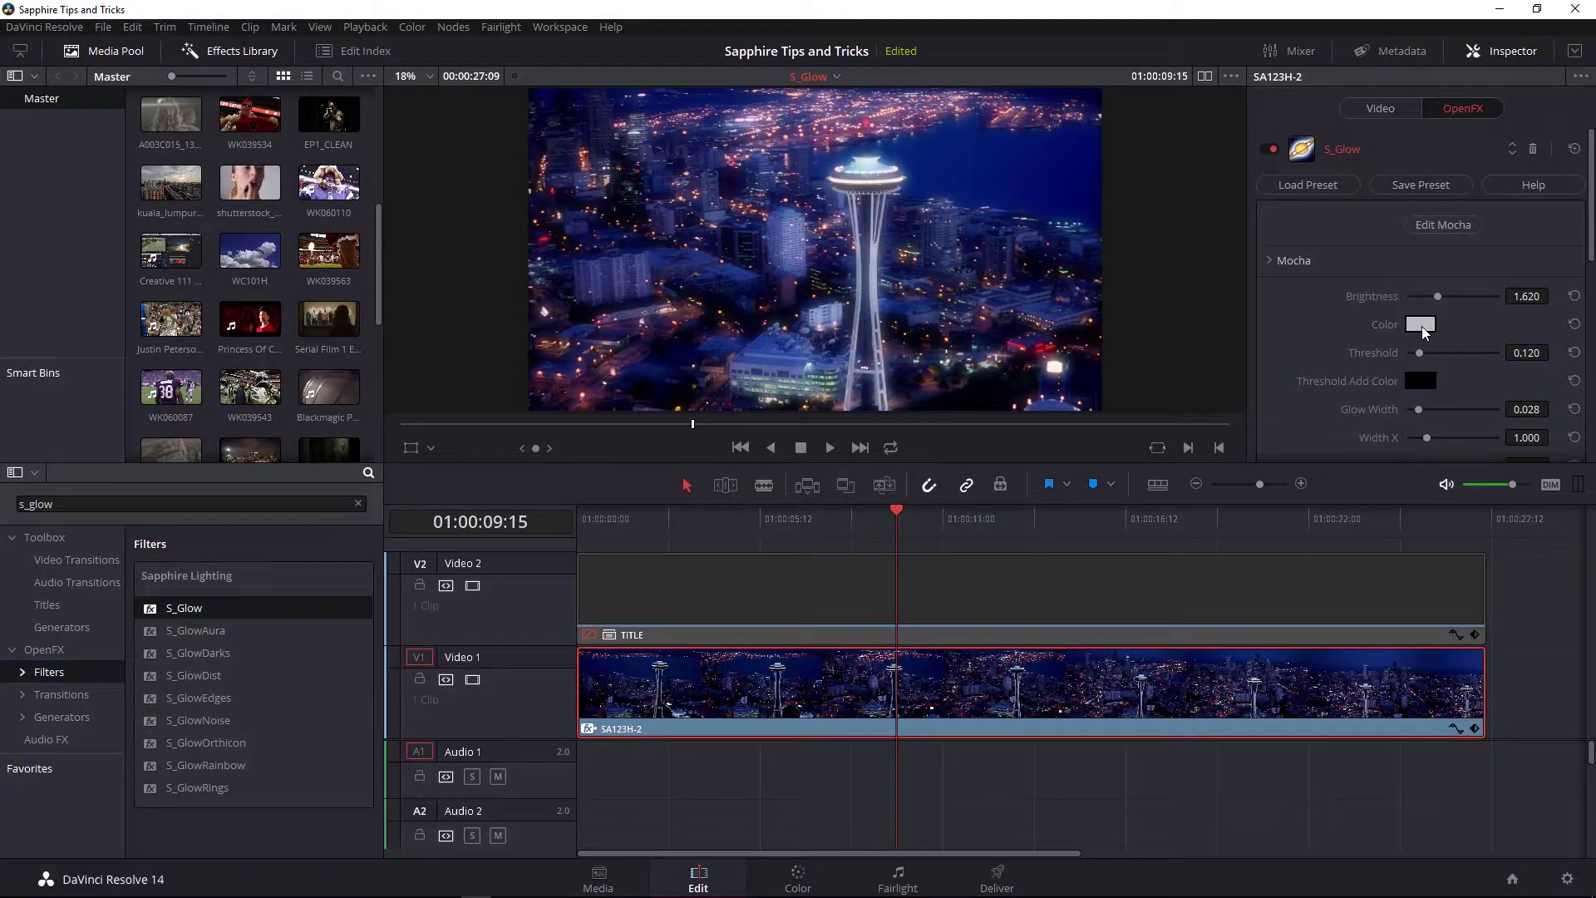
# Set the S_Glow Color to light blue #a0d1e6 sampled from the Seattle aerial.
pyautogui.click(1423, 325)
pyautogui.moveTo(769, 260); pyautogui.dragTo(1244, 132)
pyautogui.click(1126, 312)
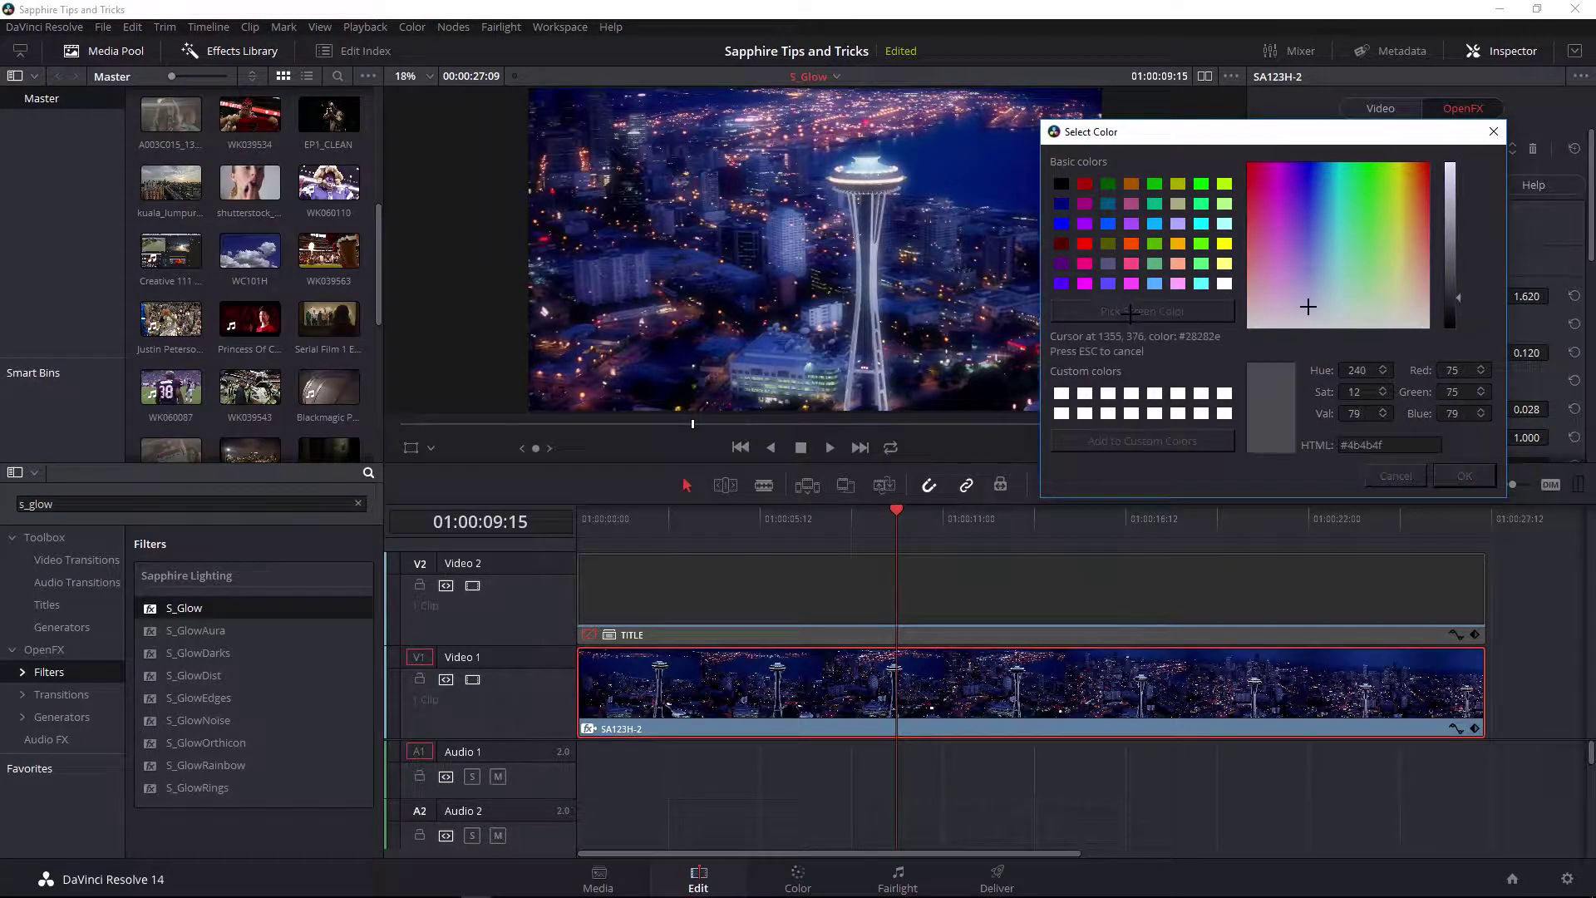
pyautogui.click(867, 166)
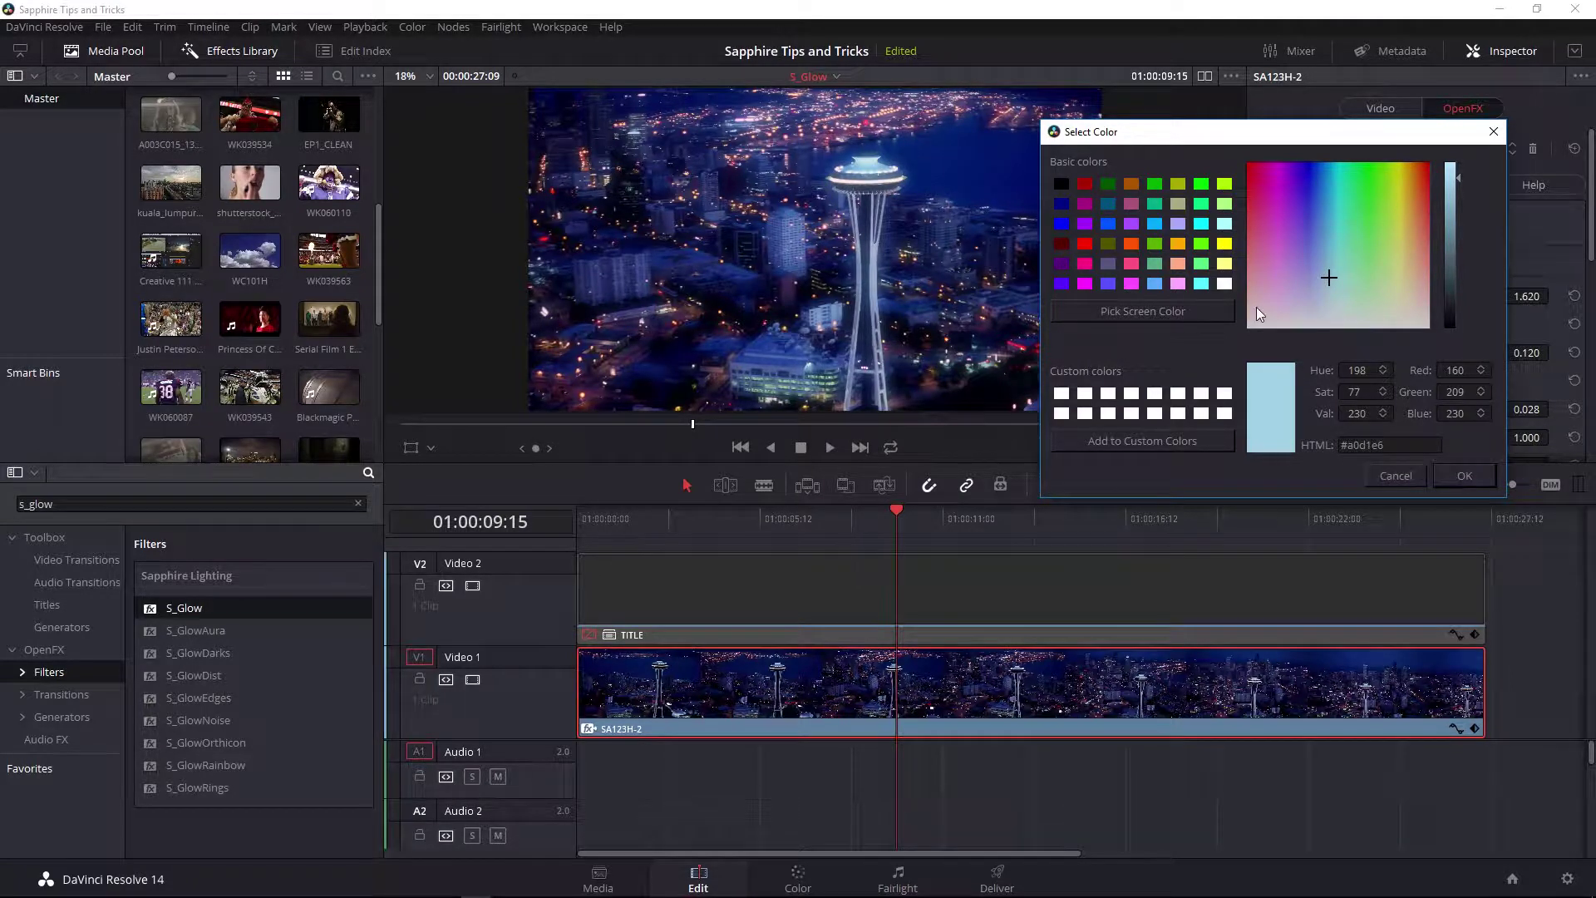
pyautogui.click(1462, 475)
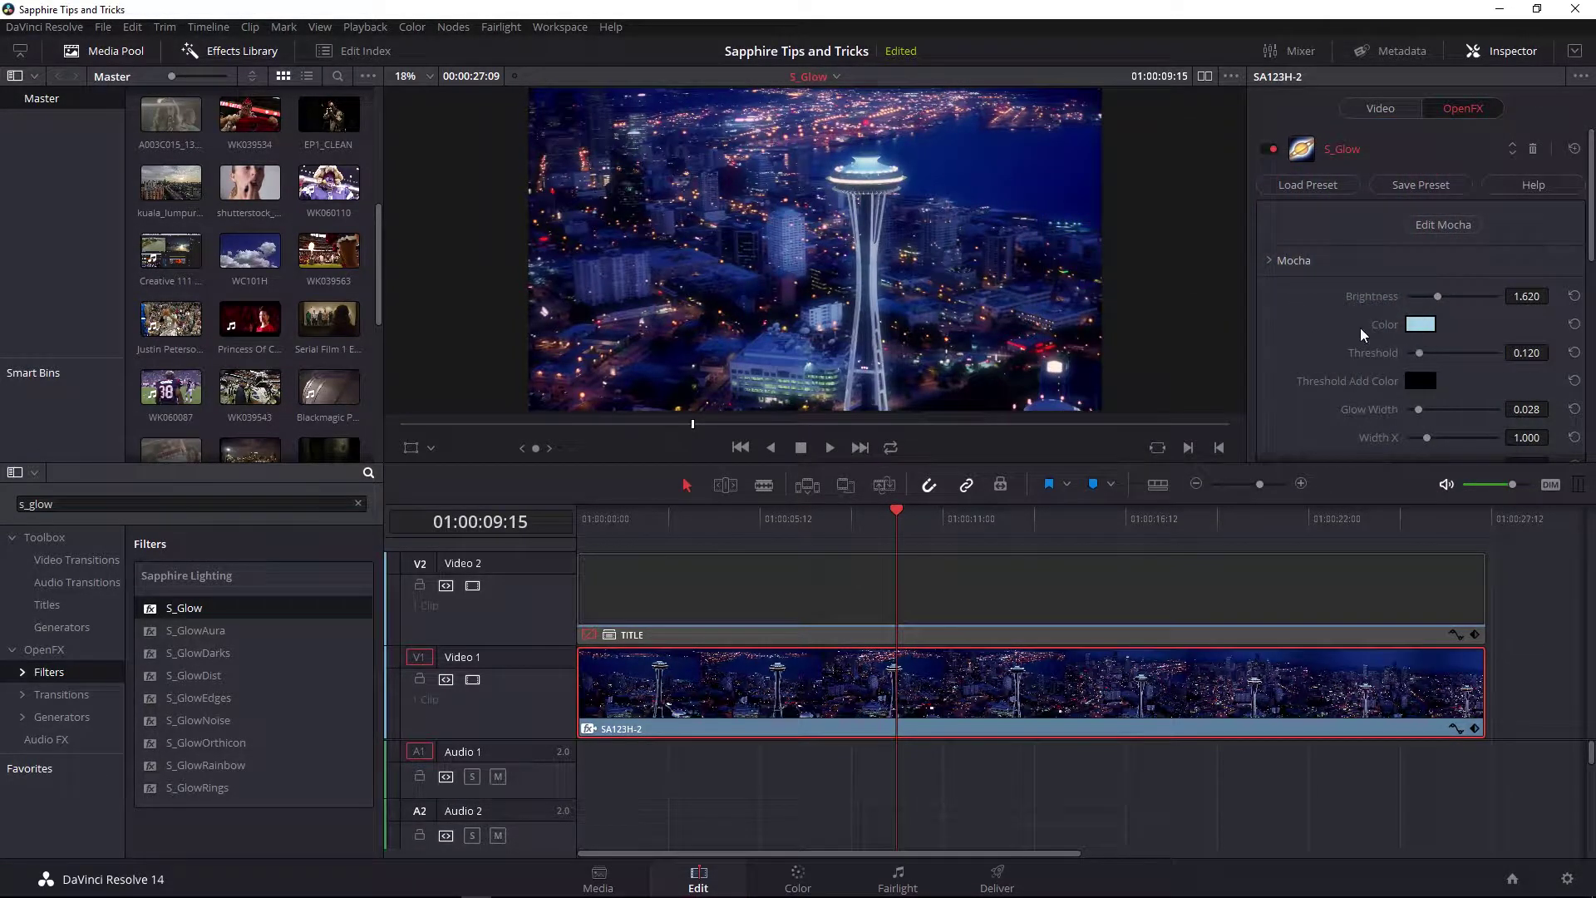
# Tune S_Glow to Brightness 1.805, Width X 1.852, Width Y 1.990, with green width widened.
pyautogui.moveTo(1438, 297); pyautogui.dragTo(1442, 294)
pyautogui.moveTo(1593, 255); pyautogui.dragTo(1593, 309)
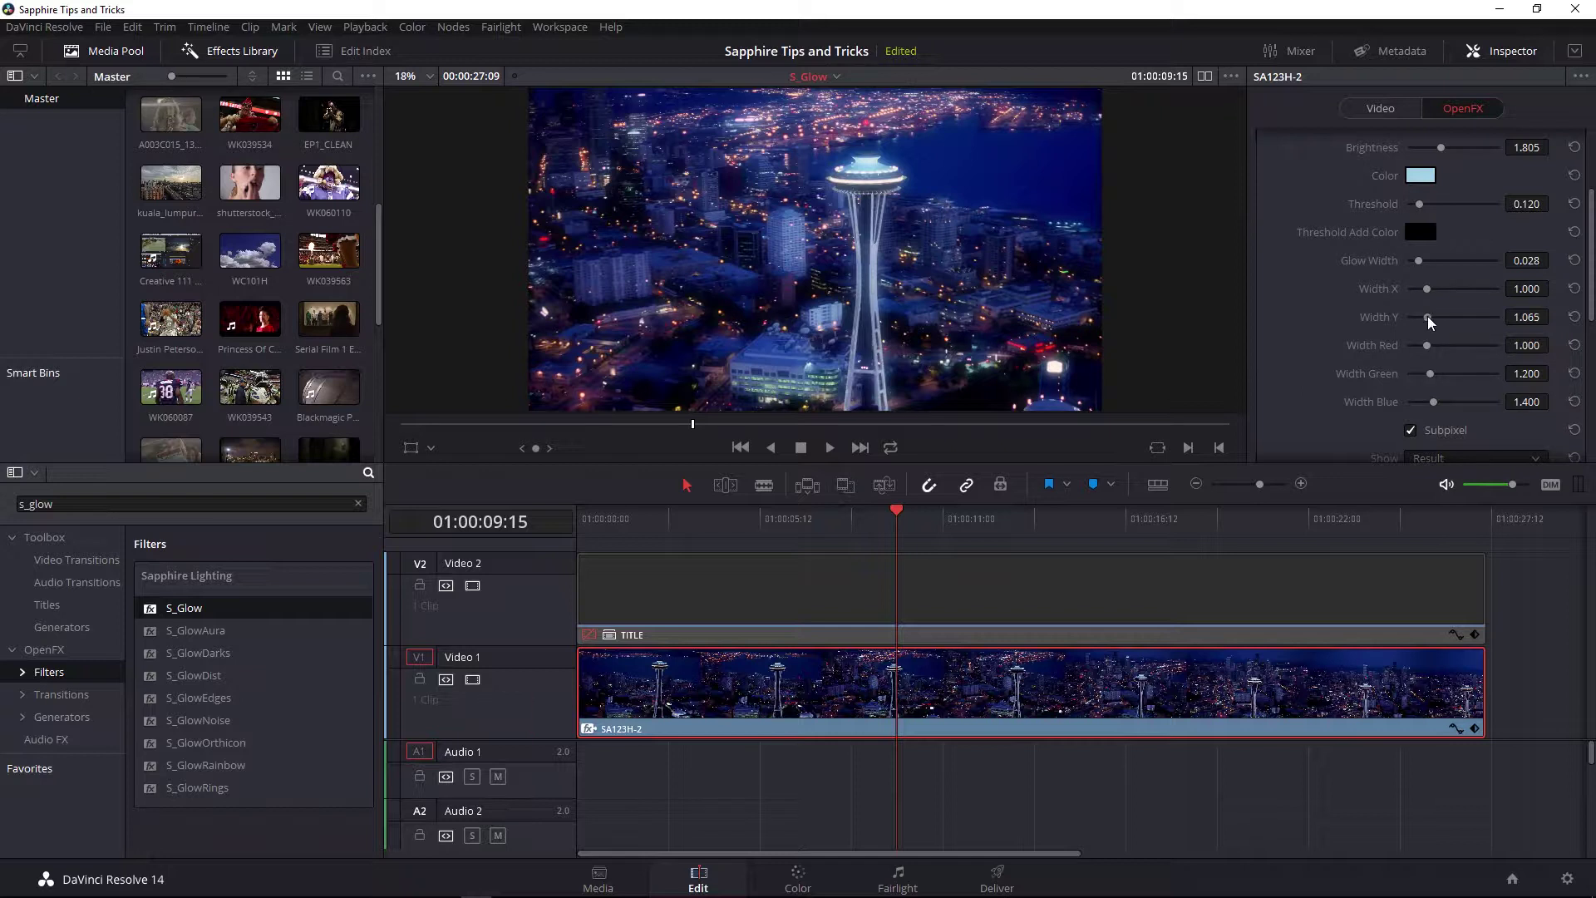
pyautogui.moveTo(1428, 316); pyautogui.dragTo(1488, 289)
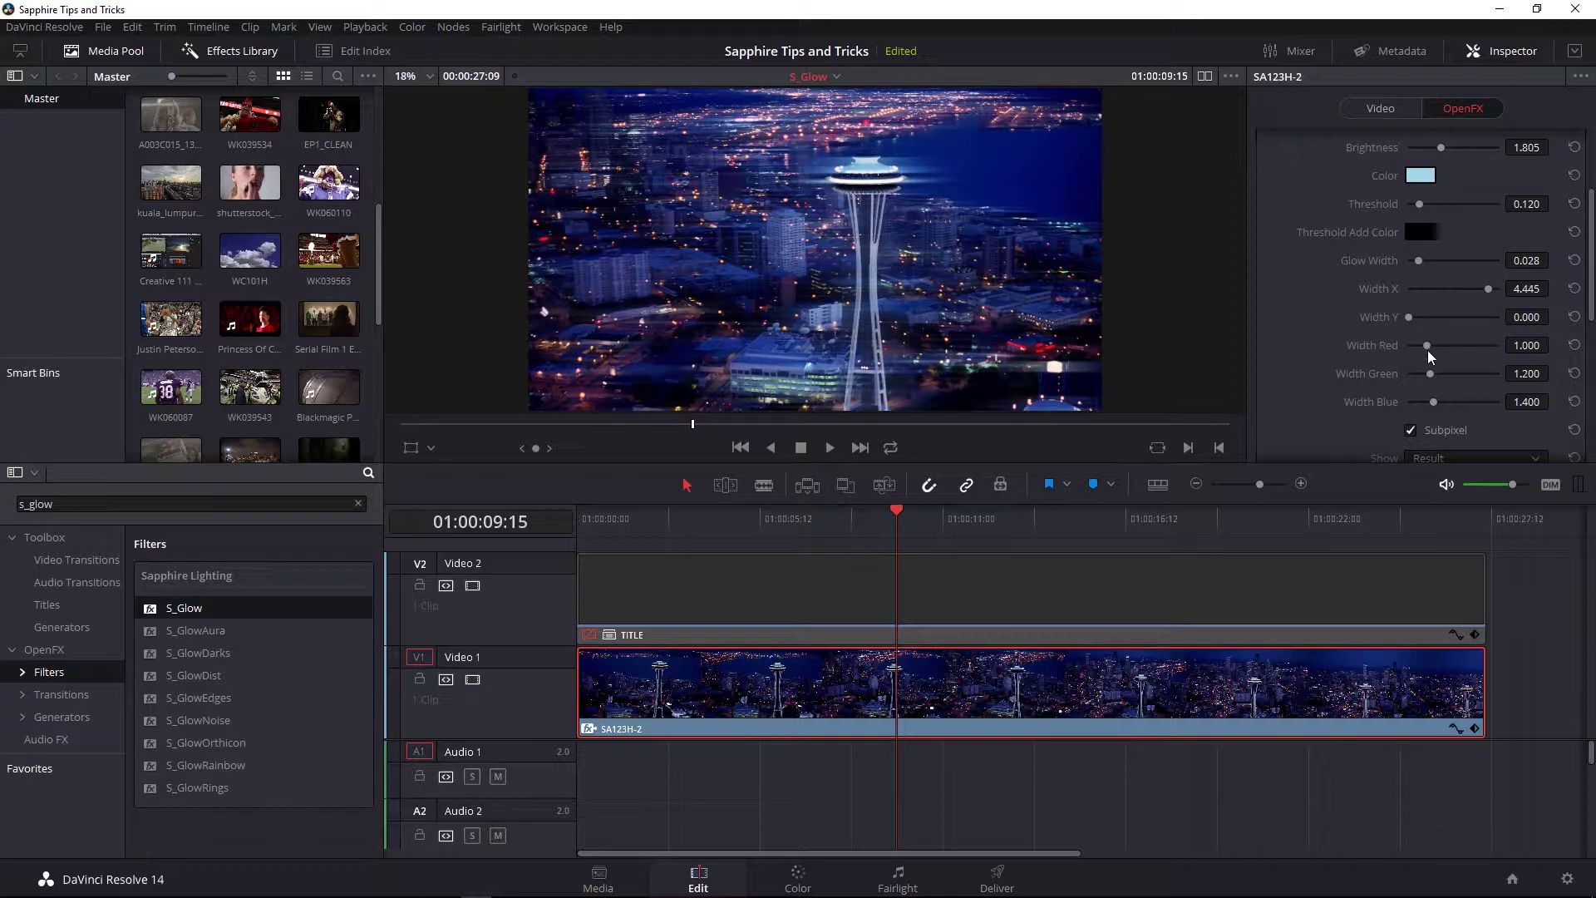
pyautogui.moveTo(1430, 373)
pyautogui.mouseDown()
pyautogui.moveTo(1474, 361)
pyautogui.moveTo(1480, 386)
pyautogui.moveTo(1454, 371)
pyautogui.mouseUp()
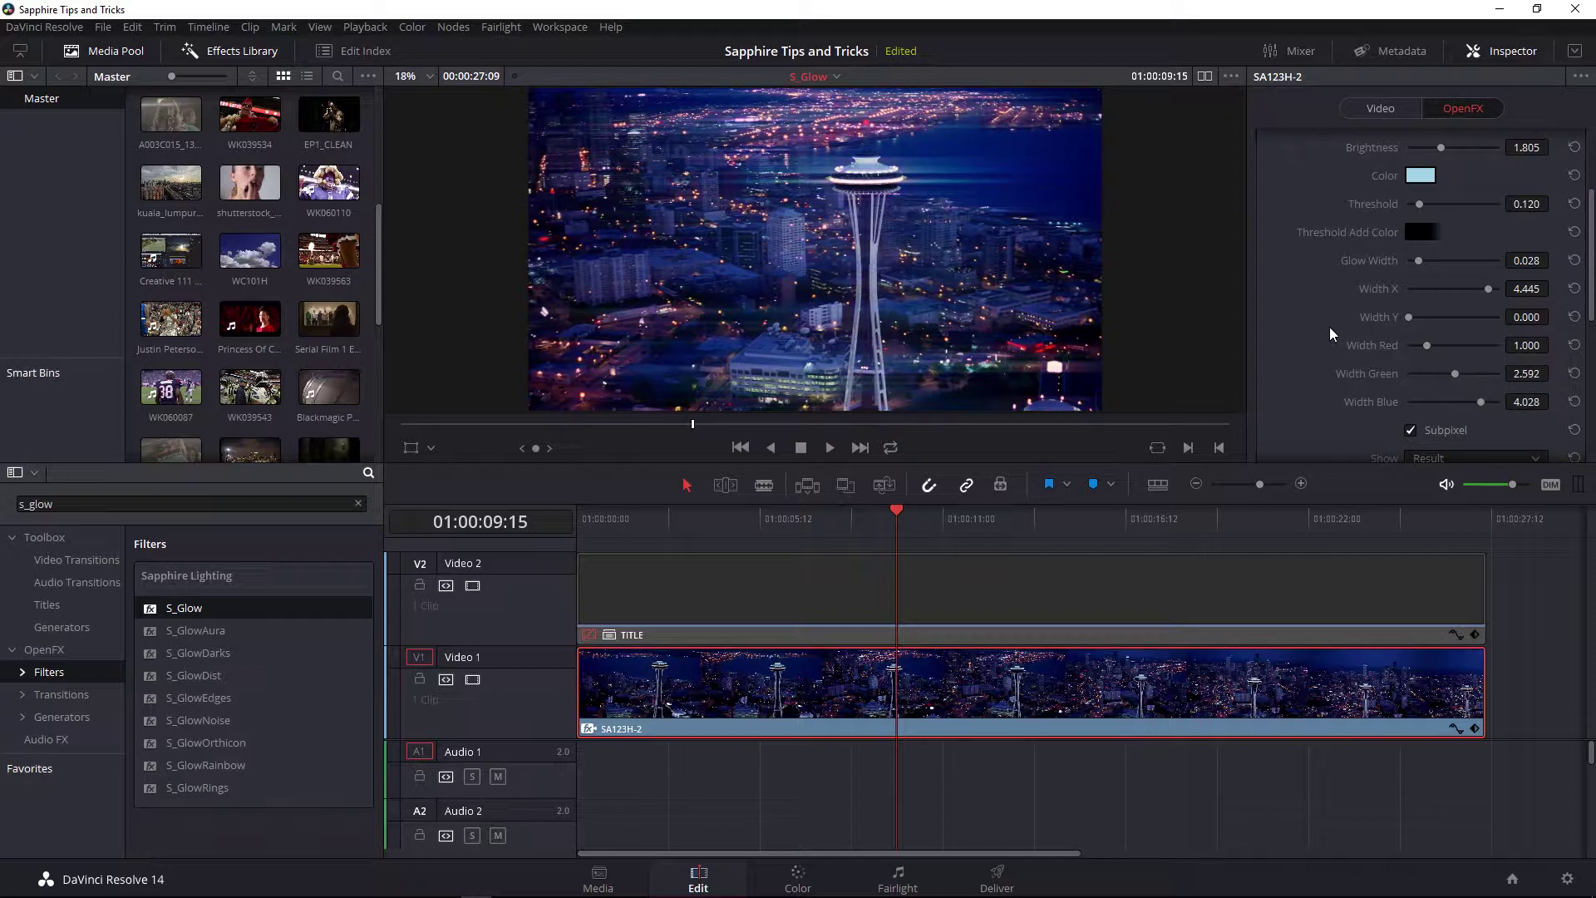
pyautogui.moveTo(1434, 314)
pyautogui.mouseDown()
pyautogui.moveTo(1456, 290)
pyautogui.moveTo(1441, 291)
pyautogui.mouseUp()
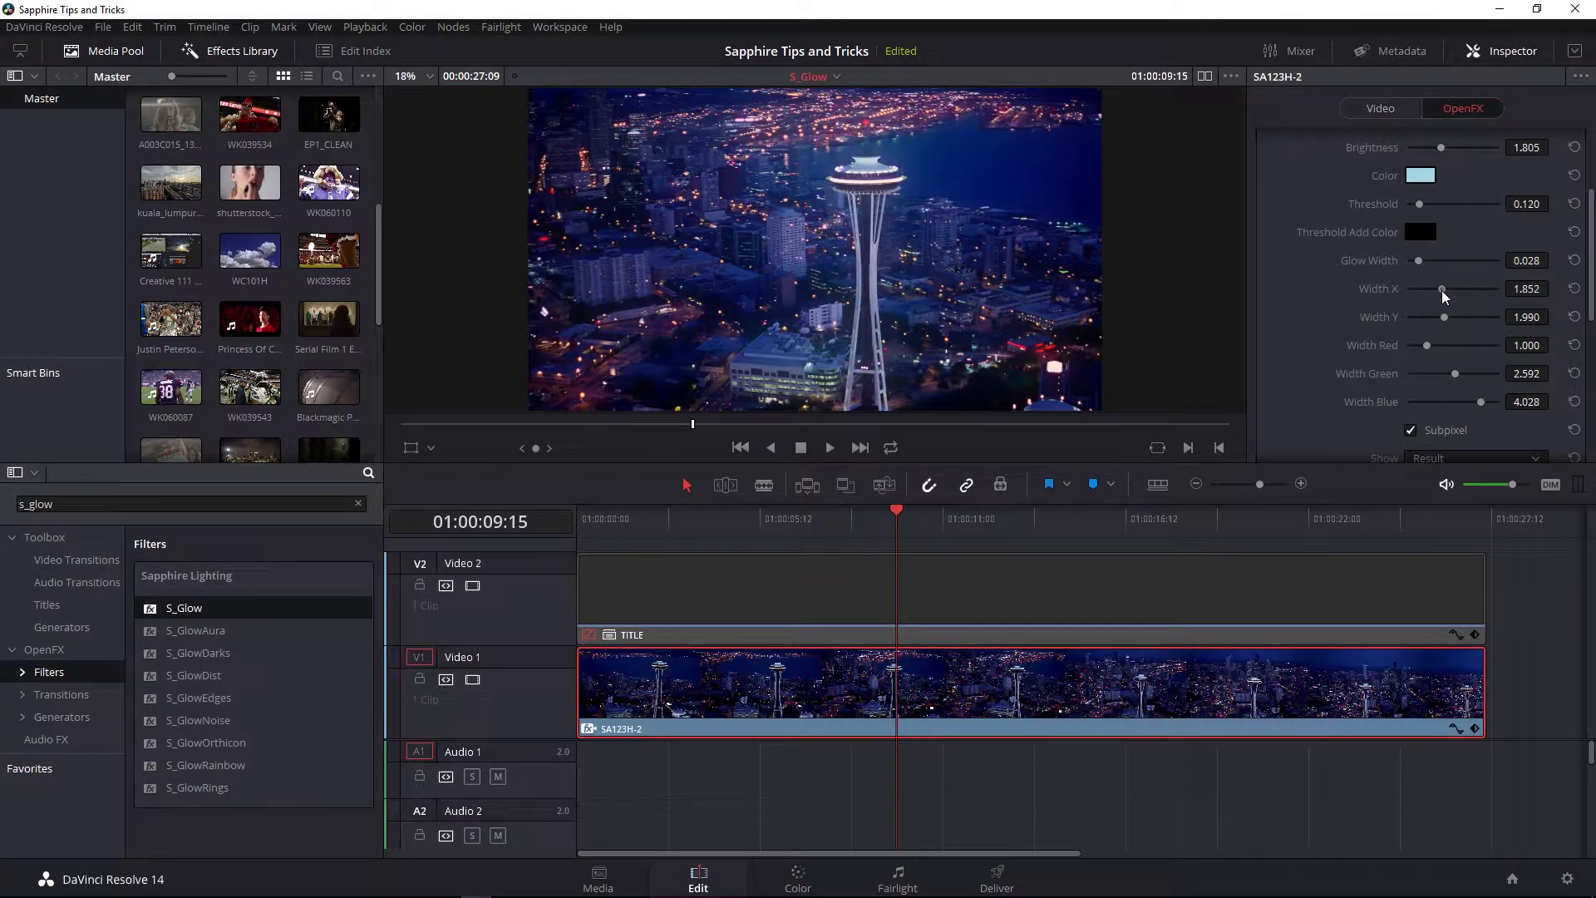
pyautogui.scroll(-6, 1310, 316)
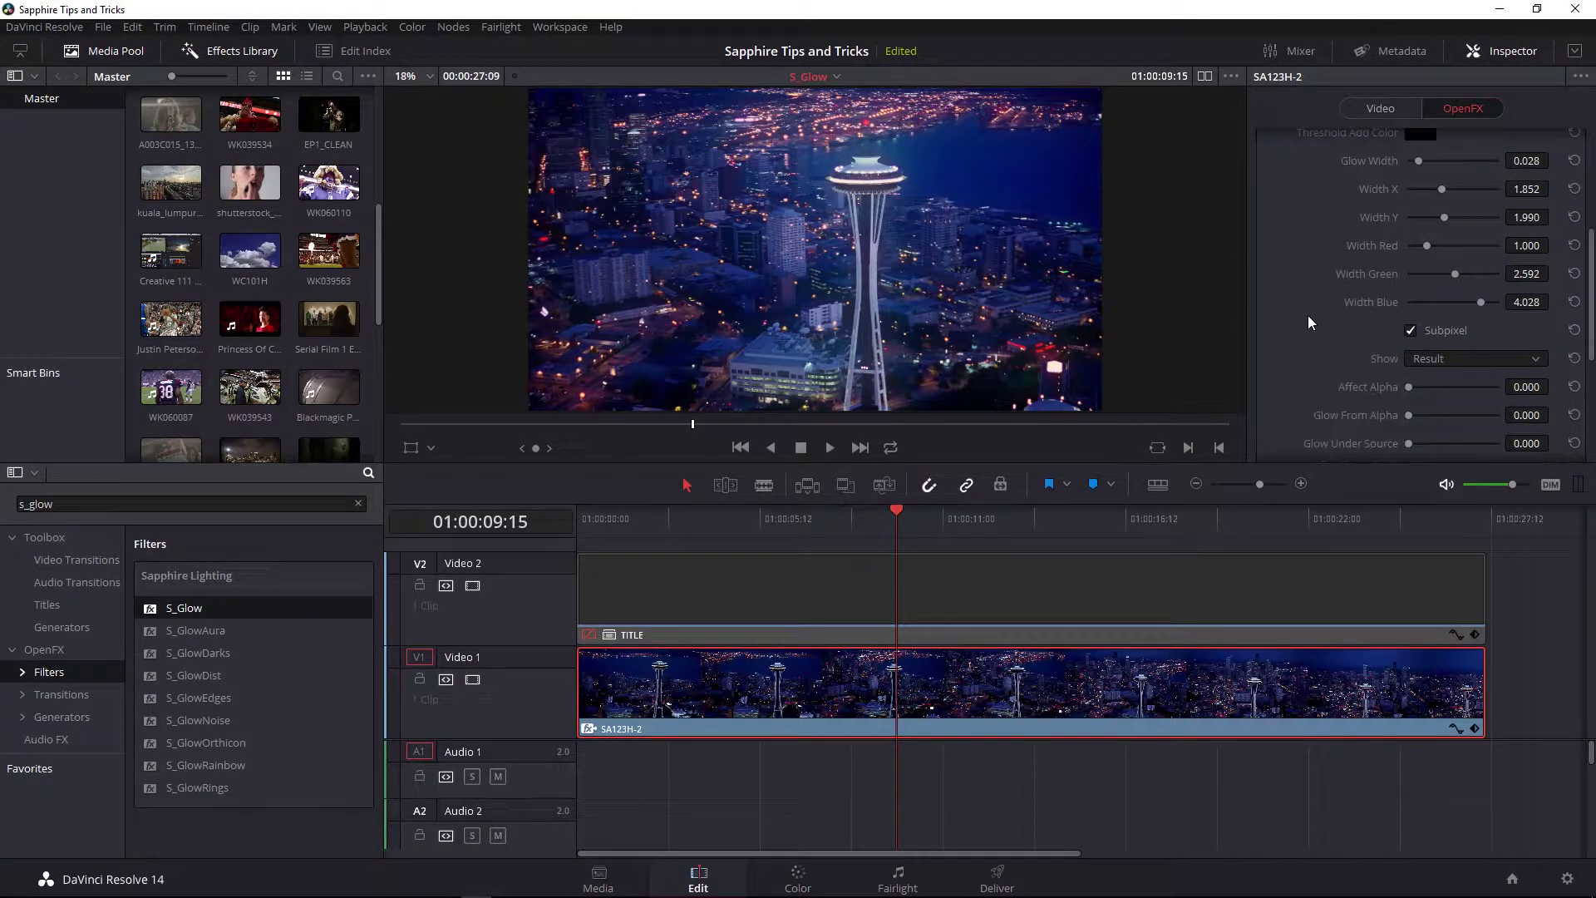
# Set S_Glow Combine to Overlay after trying Mult and Screen, with Light Background at 0.407.
pyautogui.scroll(-1, 1307, 324)
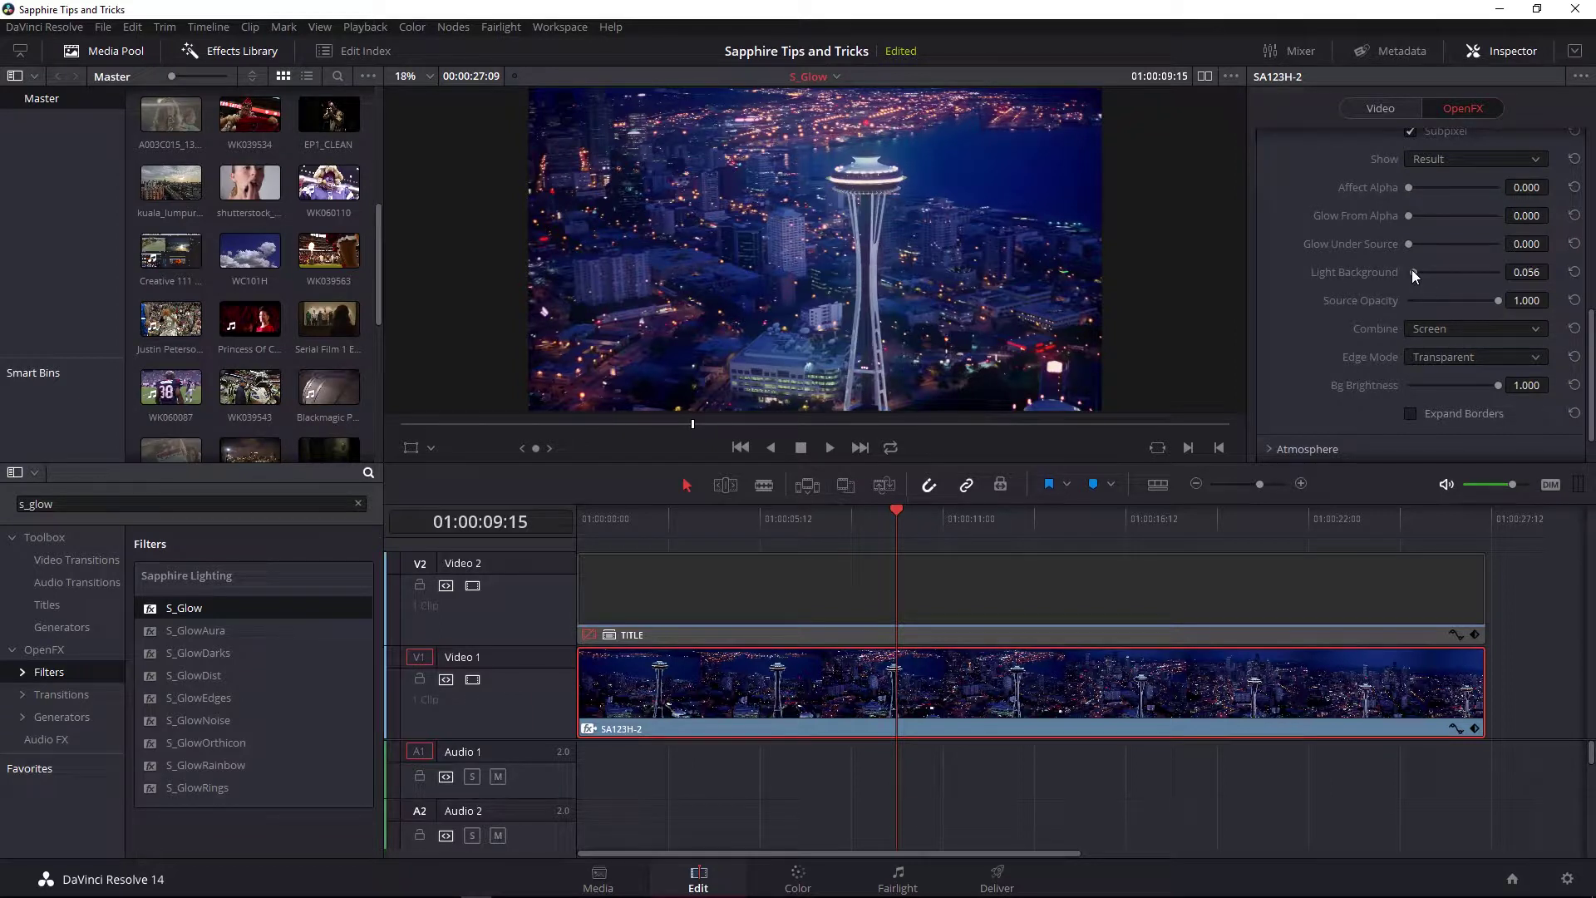
pyautogui.moveTo(1411, 270)
pyautogui.mouseDown()
pyautogui.moveTo(1524, 276)
pyautogui.moveTo(1384, 269)
pyautogui.mouseUp()
pyautogui.click(1445, 330)
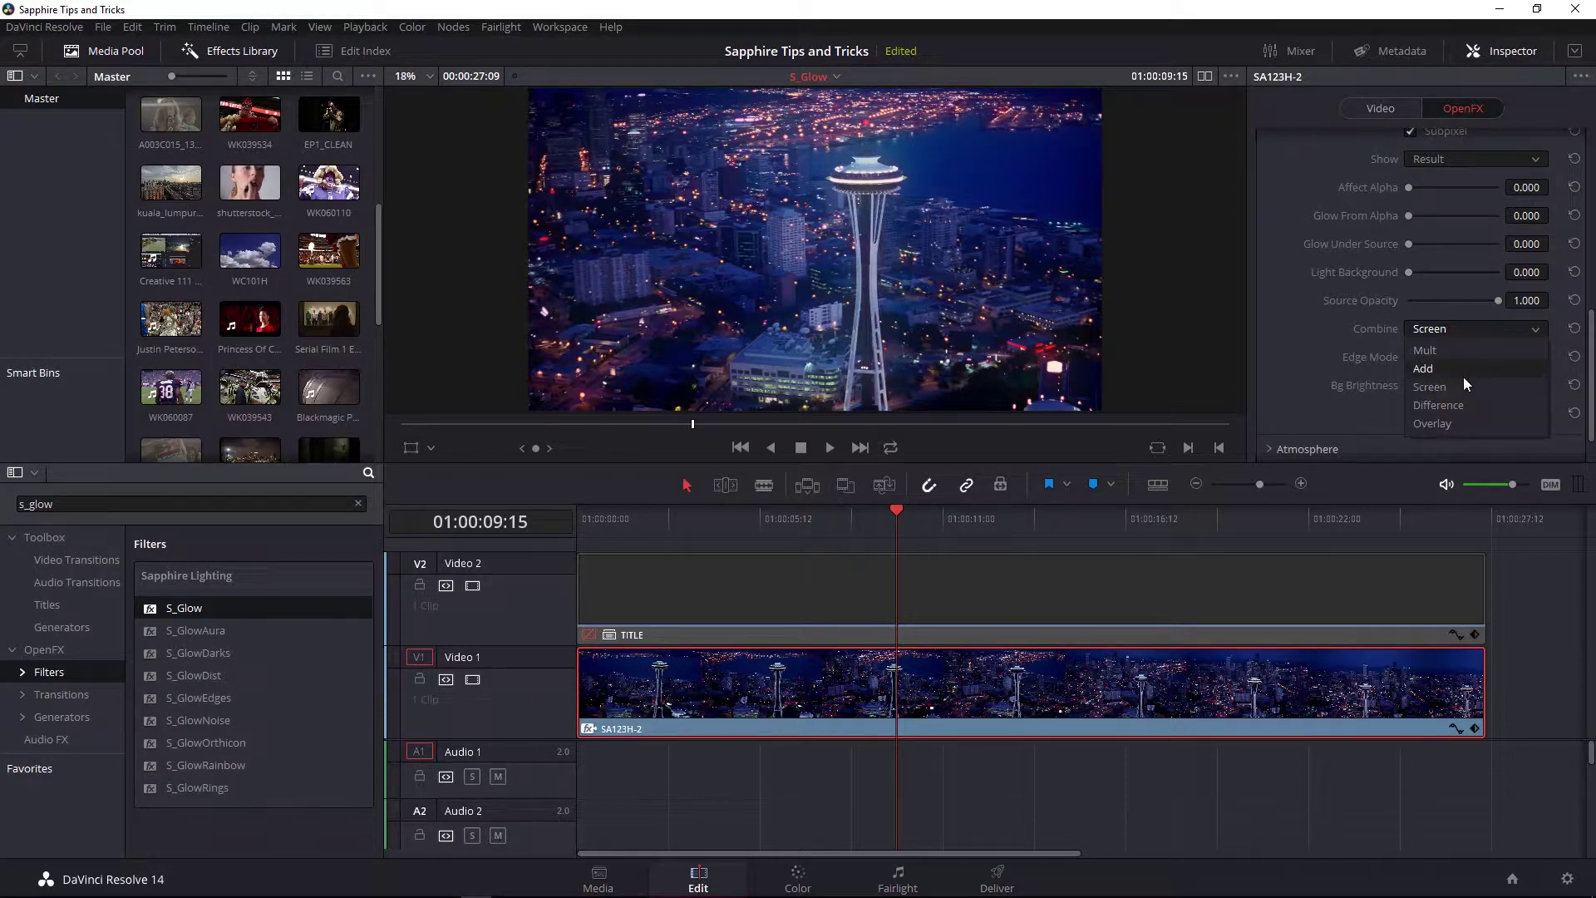
pyautogui.click(1446, 348)
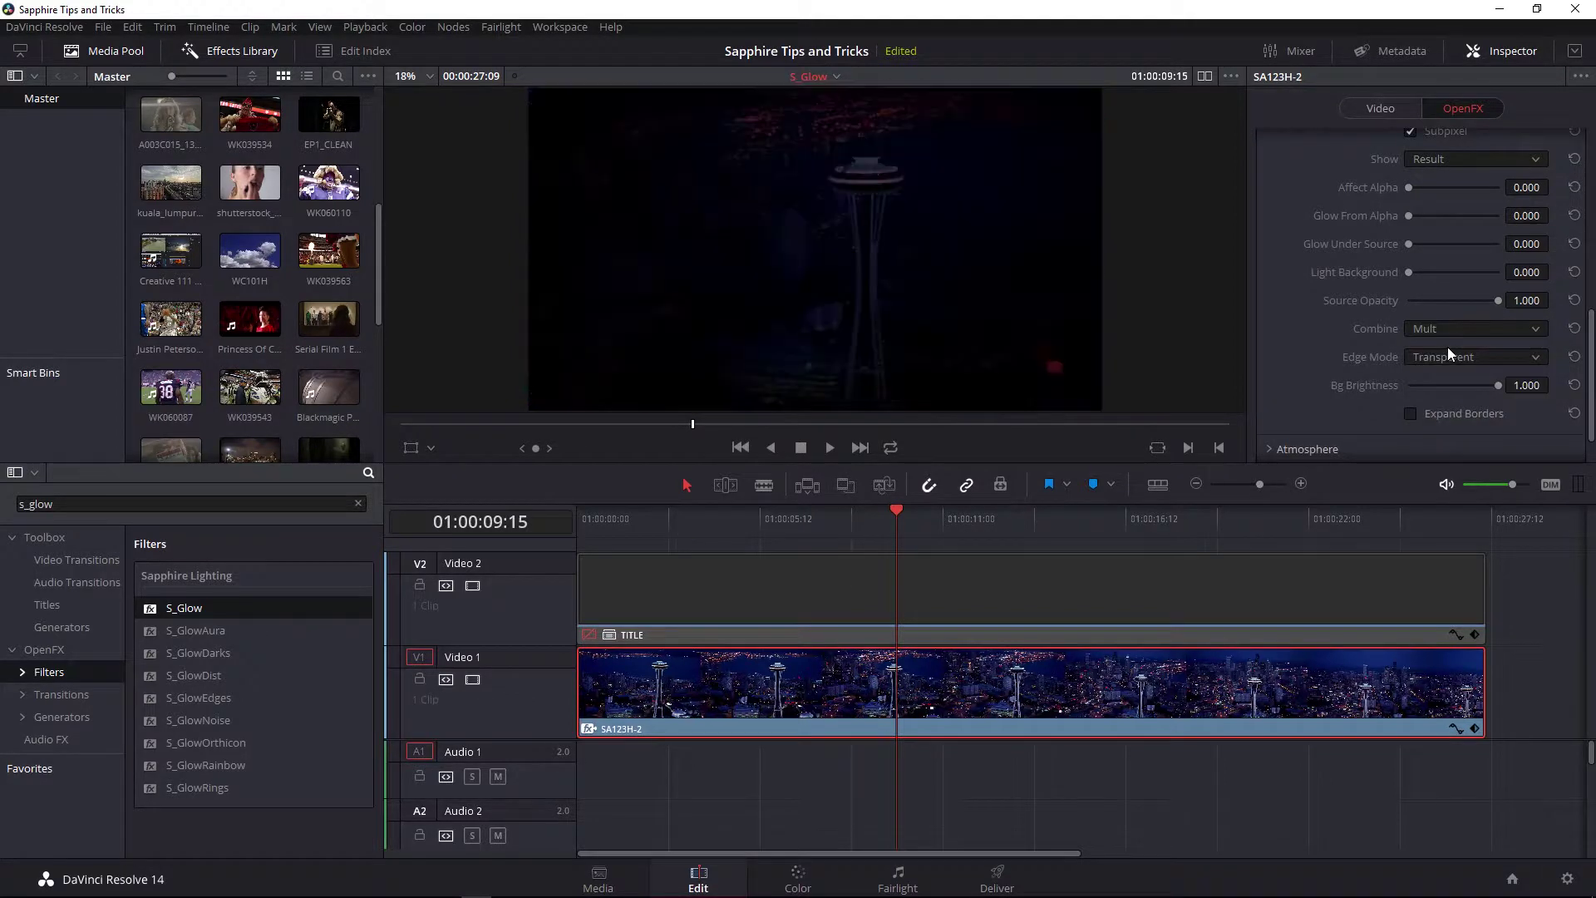
pyautogui.click(1445, 328)
pyautogui.click(1455, 384)
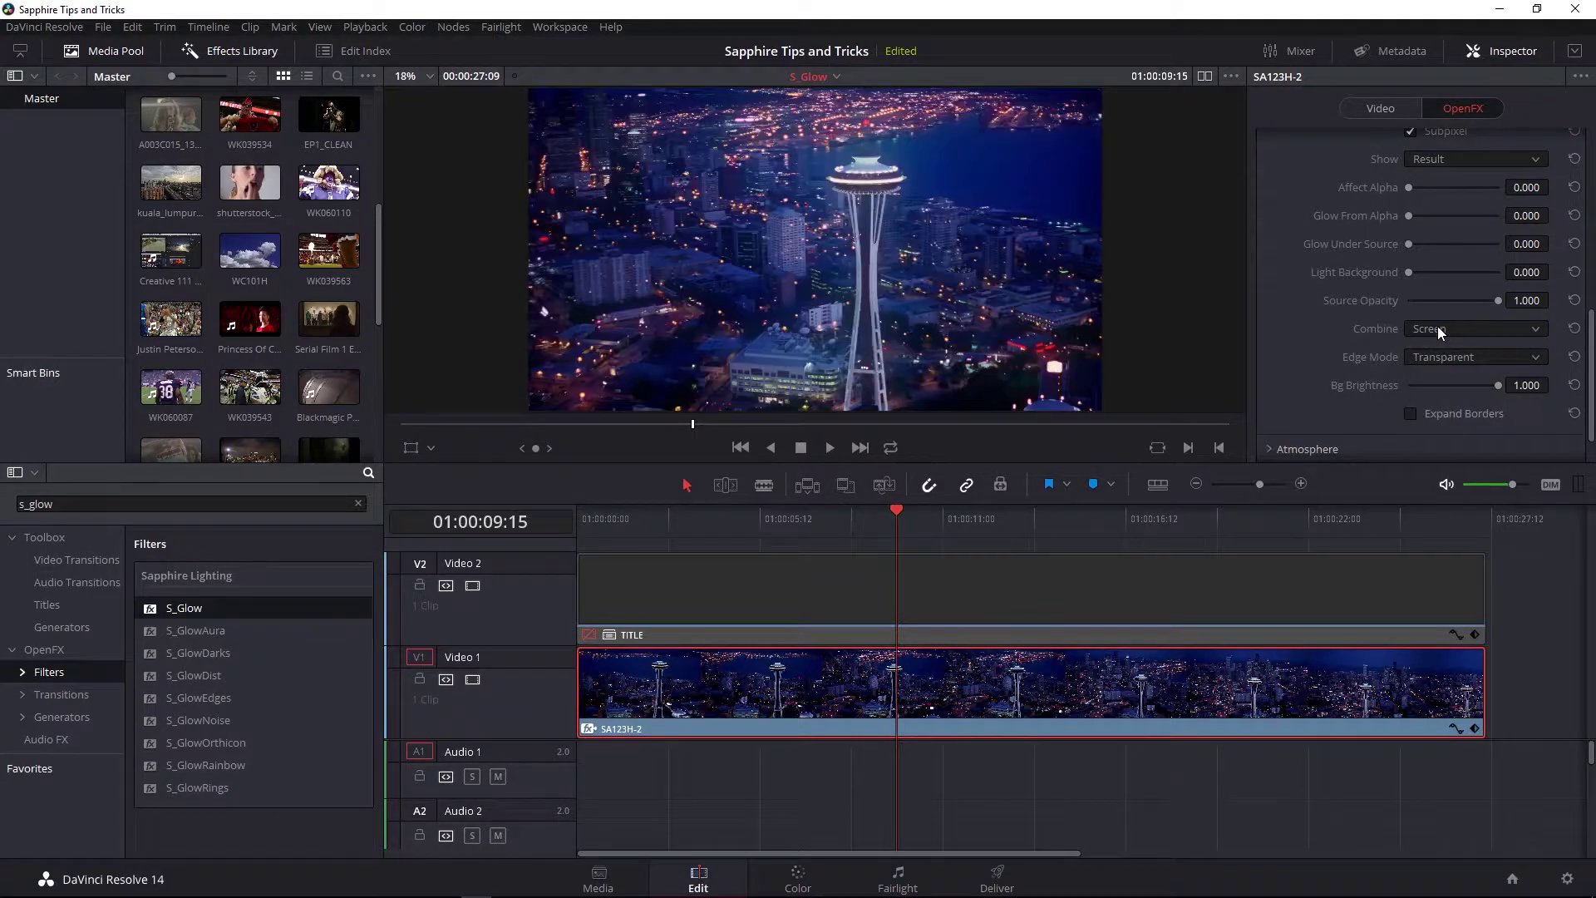
pyautogui.click(1438, 328)
pyautogui.click(1450, 422)
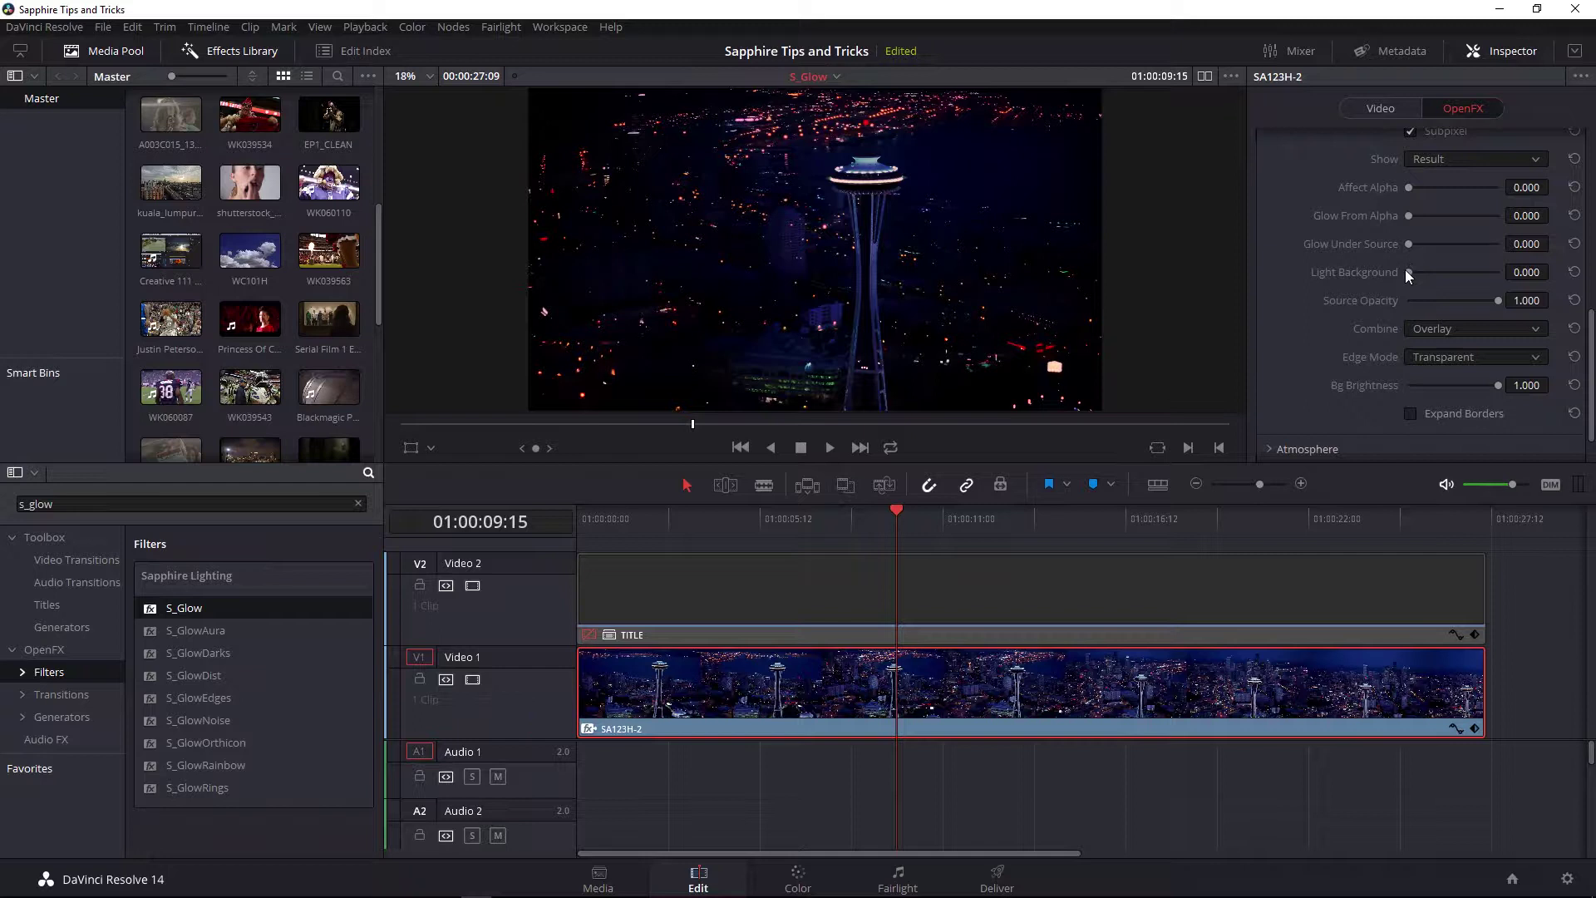
pyautogui.moveTo(1406, 271); pyautogui.dragTo(1439, 272)
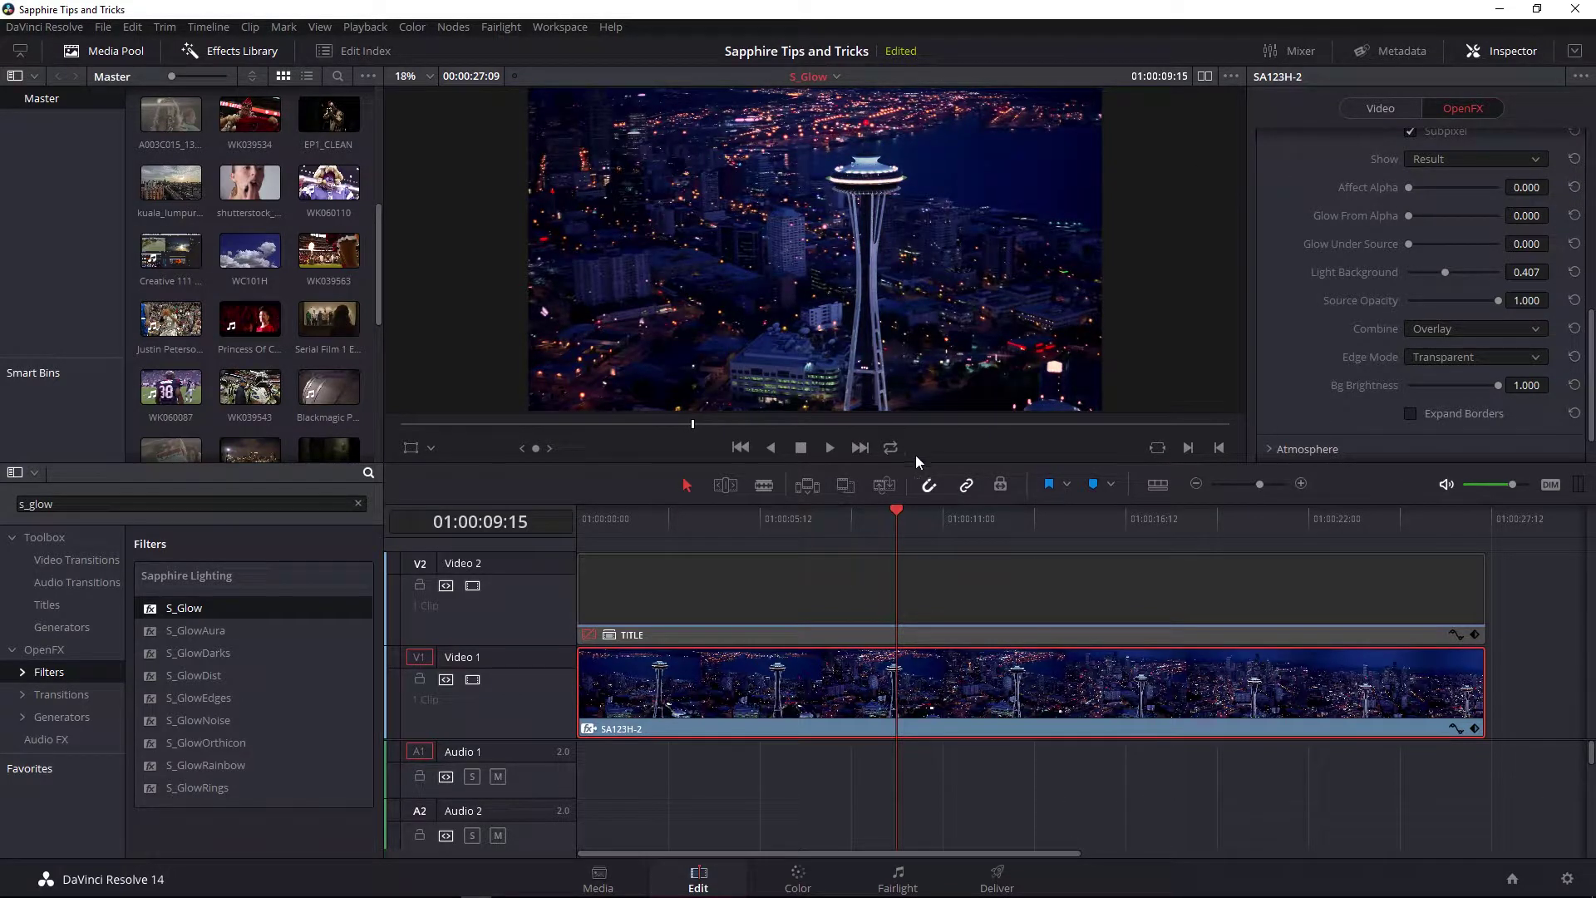
# Re-enable the TITLE clip on V2 so SEATTLE WASHINGTON shows over the city.
pyautogui.click(871, 635)
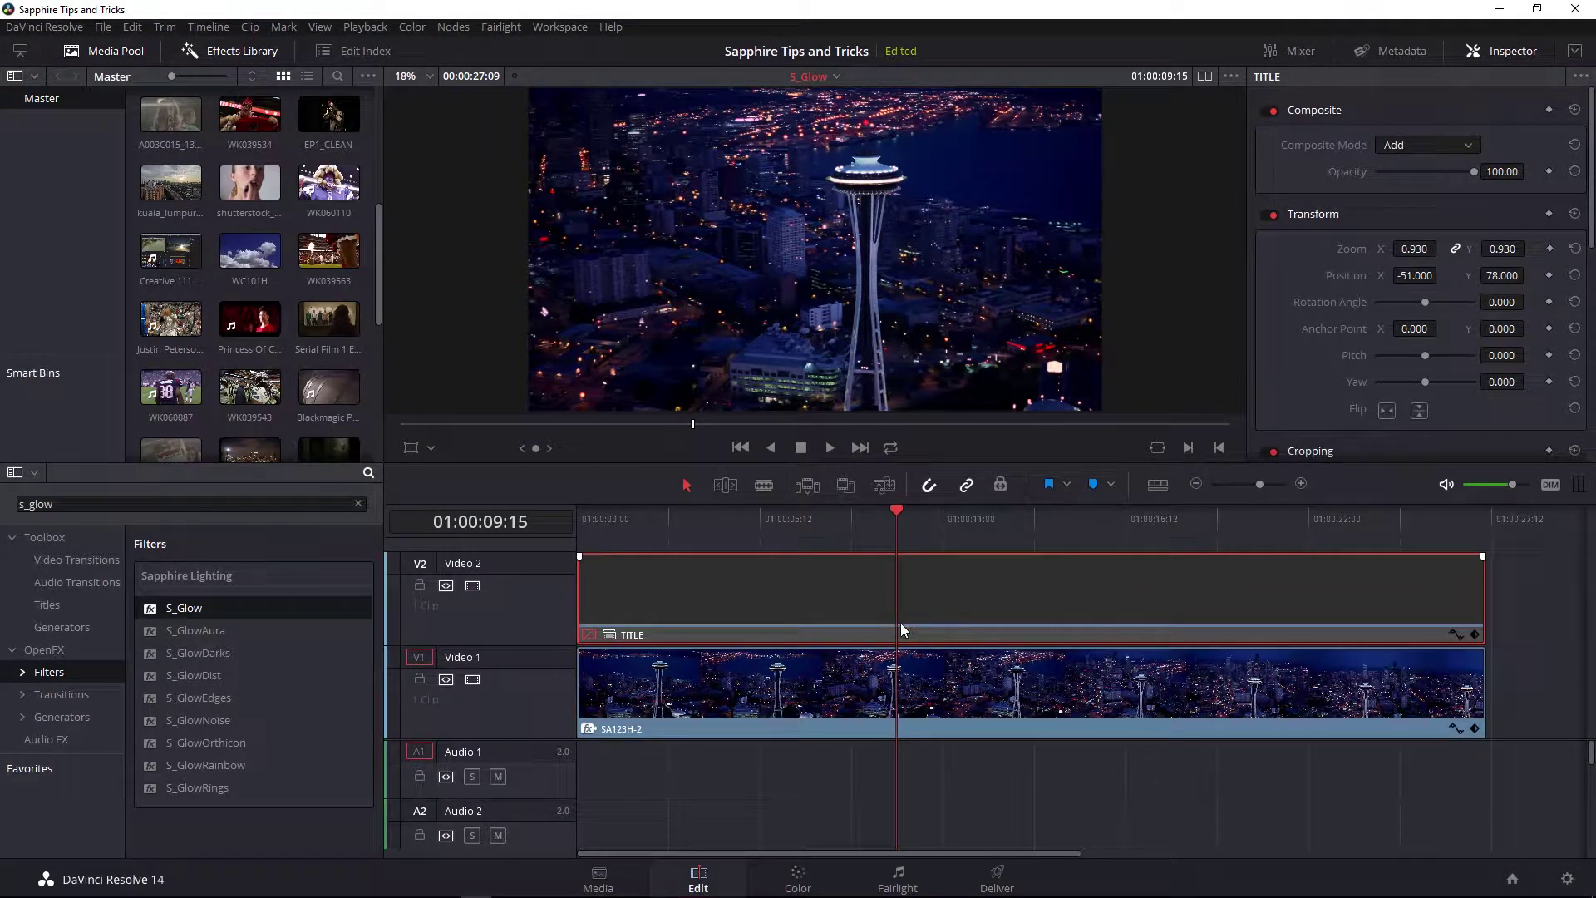
pyautogui.rightClick(879, 594)
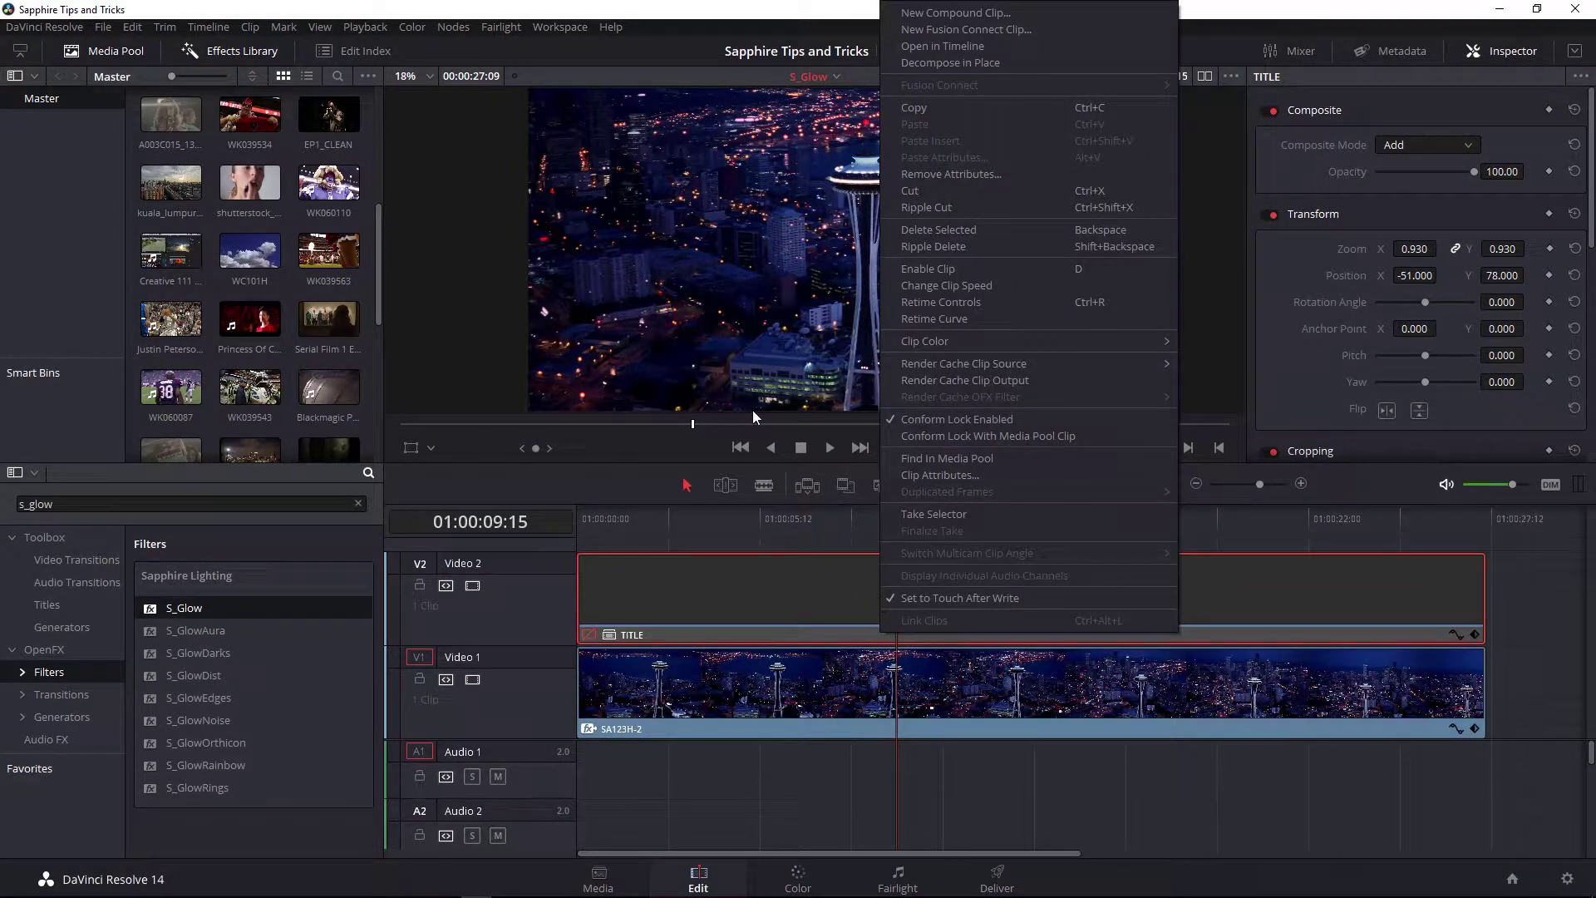
pyautogui.click(911, 269)
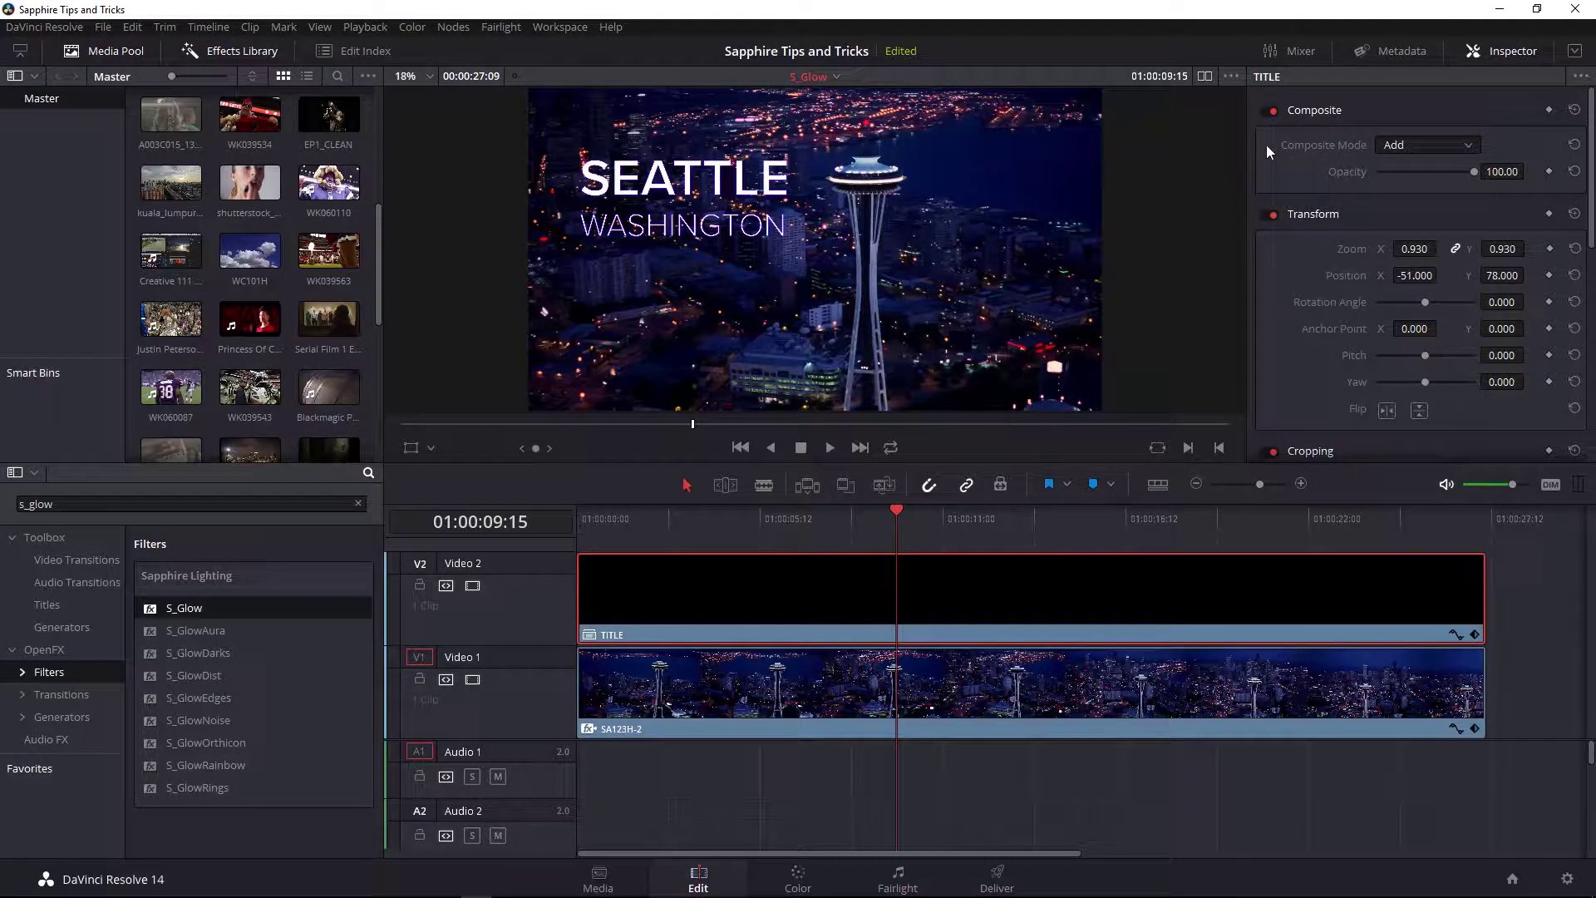
# Set the title's Composite Mode back to Add after testing Normal.
pyautogui.click(1423, 143)
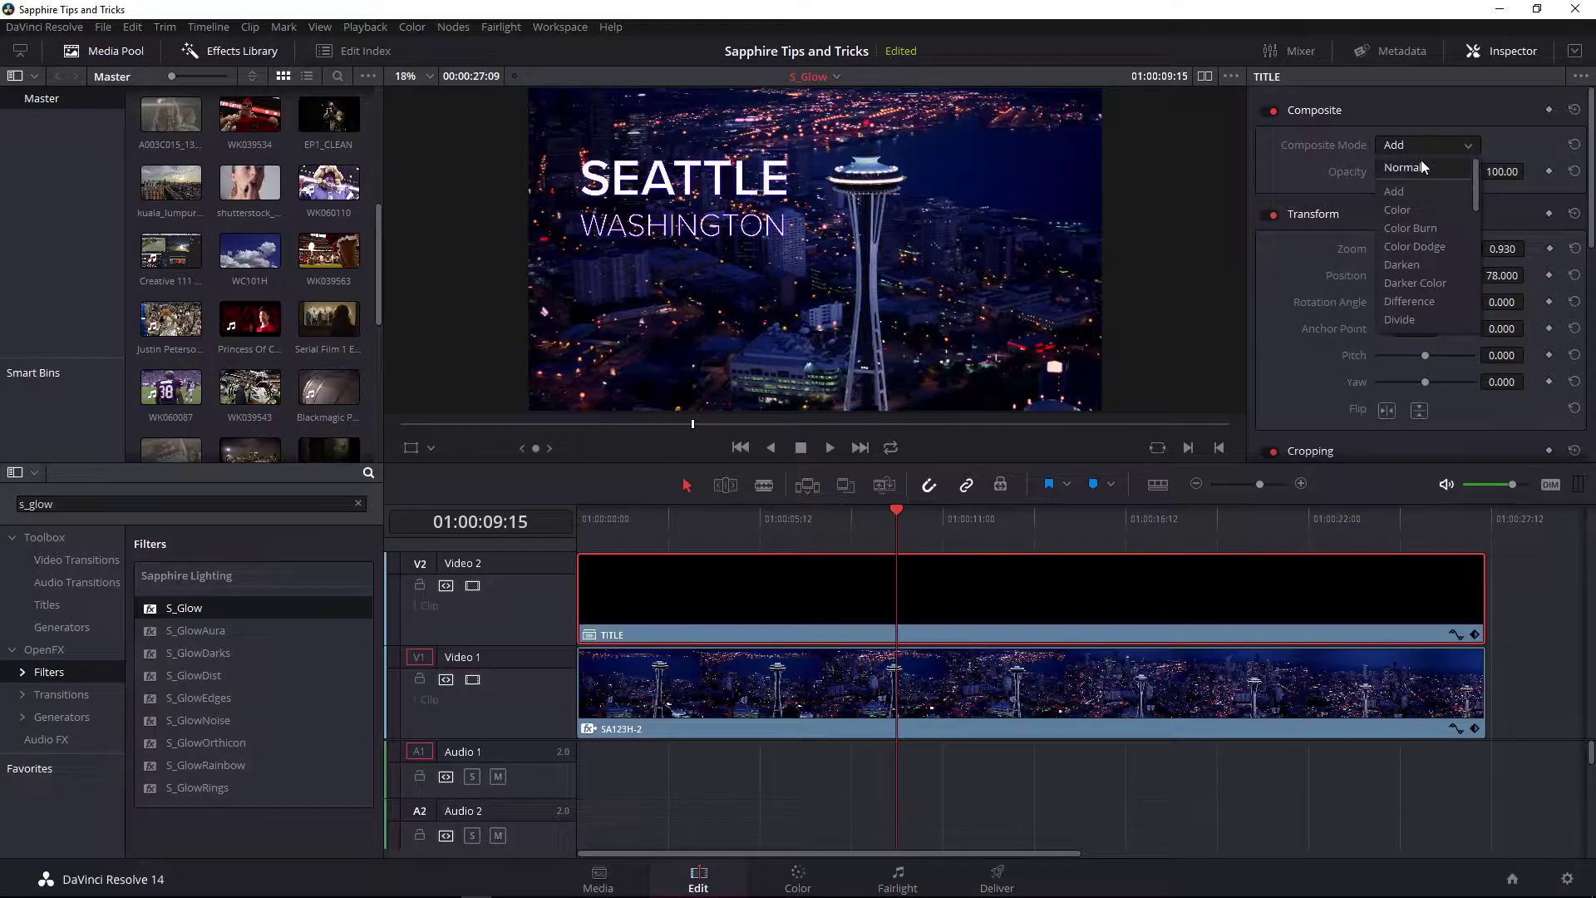
pyautogui.click(1420, 161)
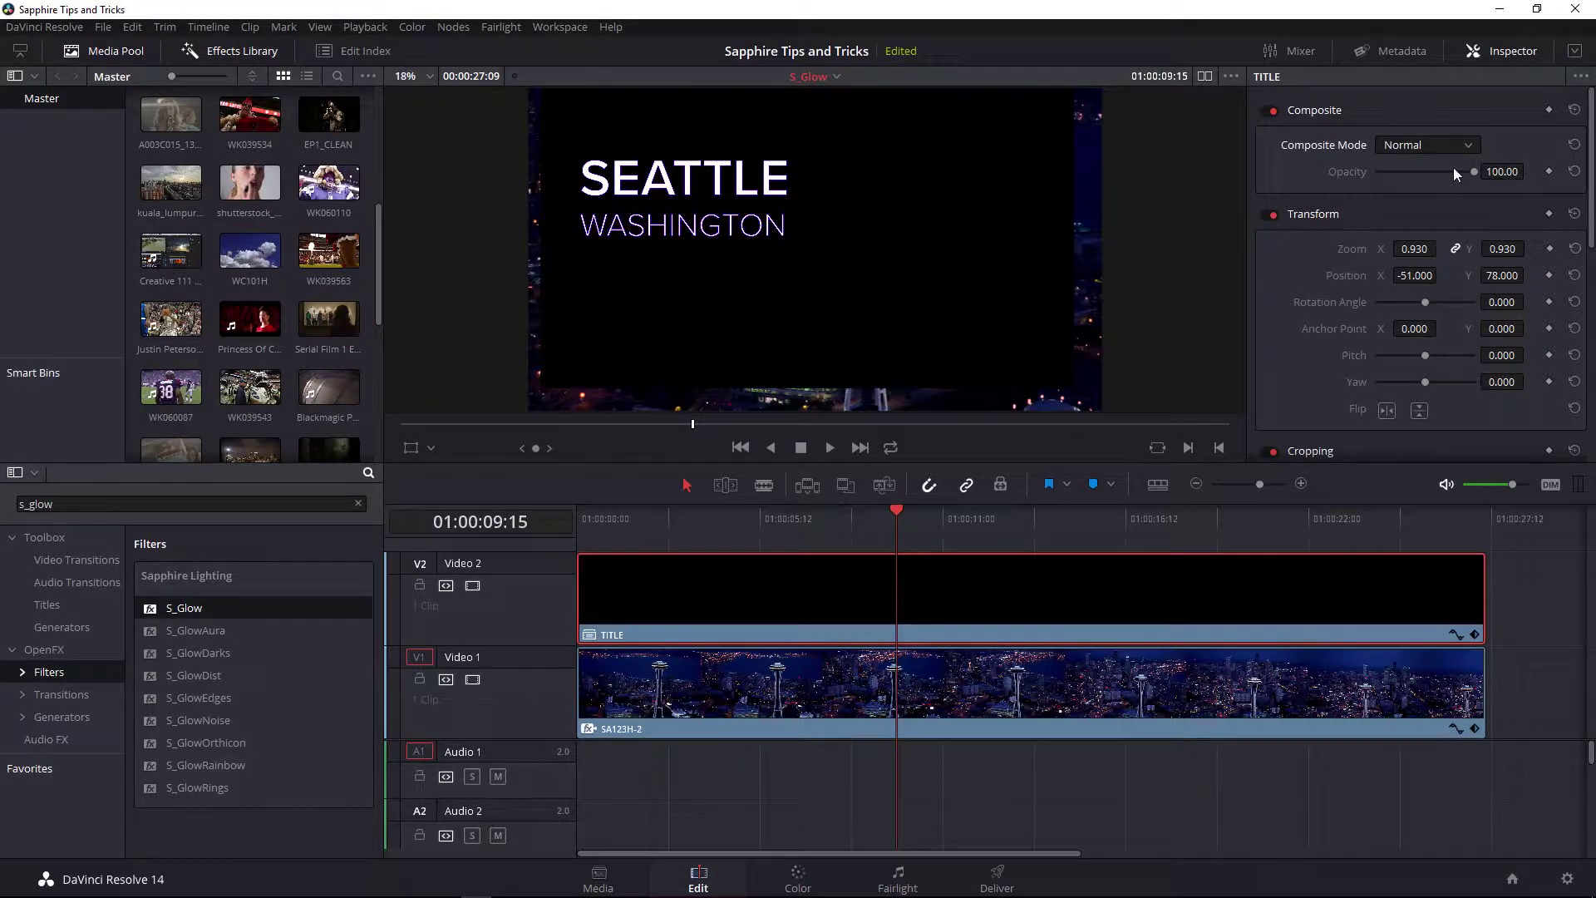
pyautogui.click(1446, 142)
pyautogui.click(1438, 190)
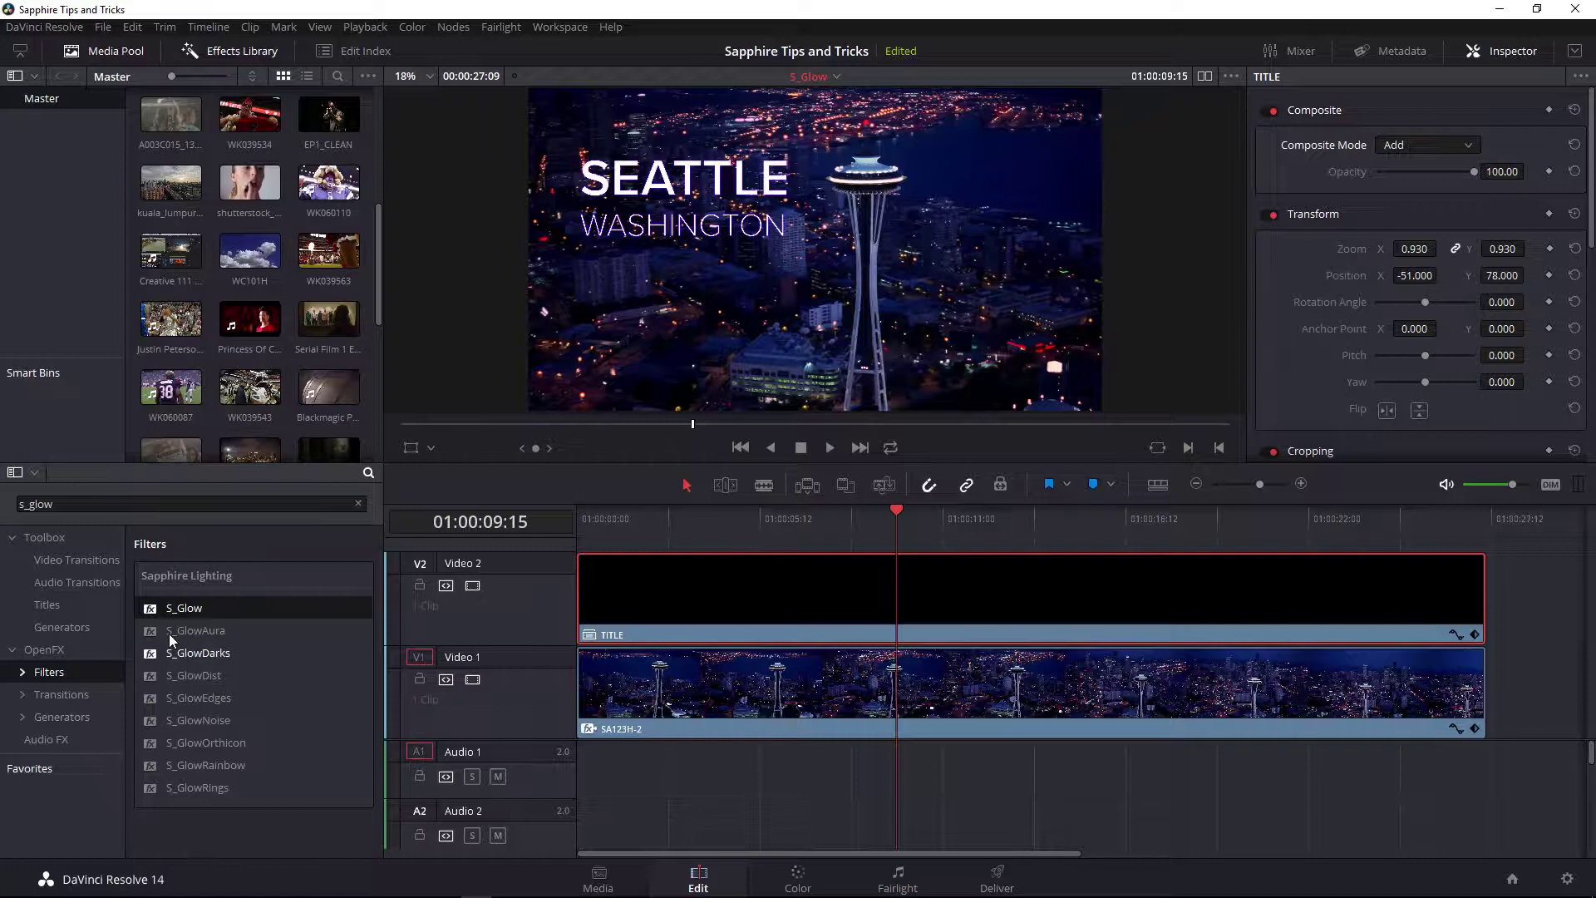
# Apply S_Glow to the TITLE clip and bring up its OpenFX settings.
pyautogui.moveTo(149, 604); pyautogui.dragTo(805, 581)
pyautogui.click(1459, 107)
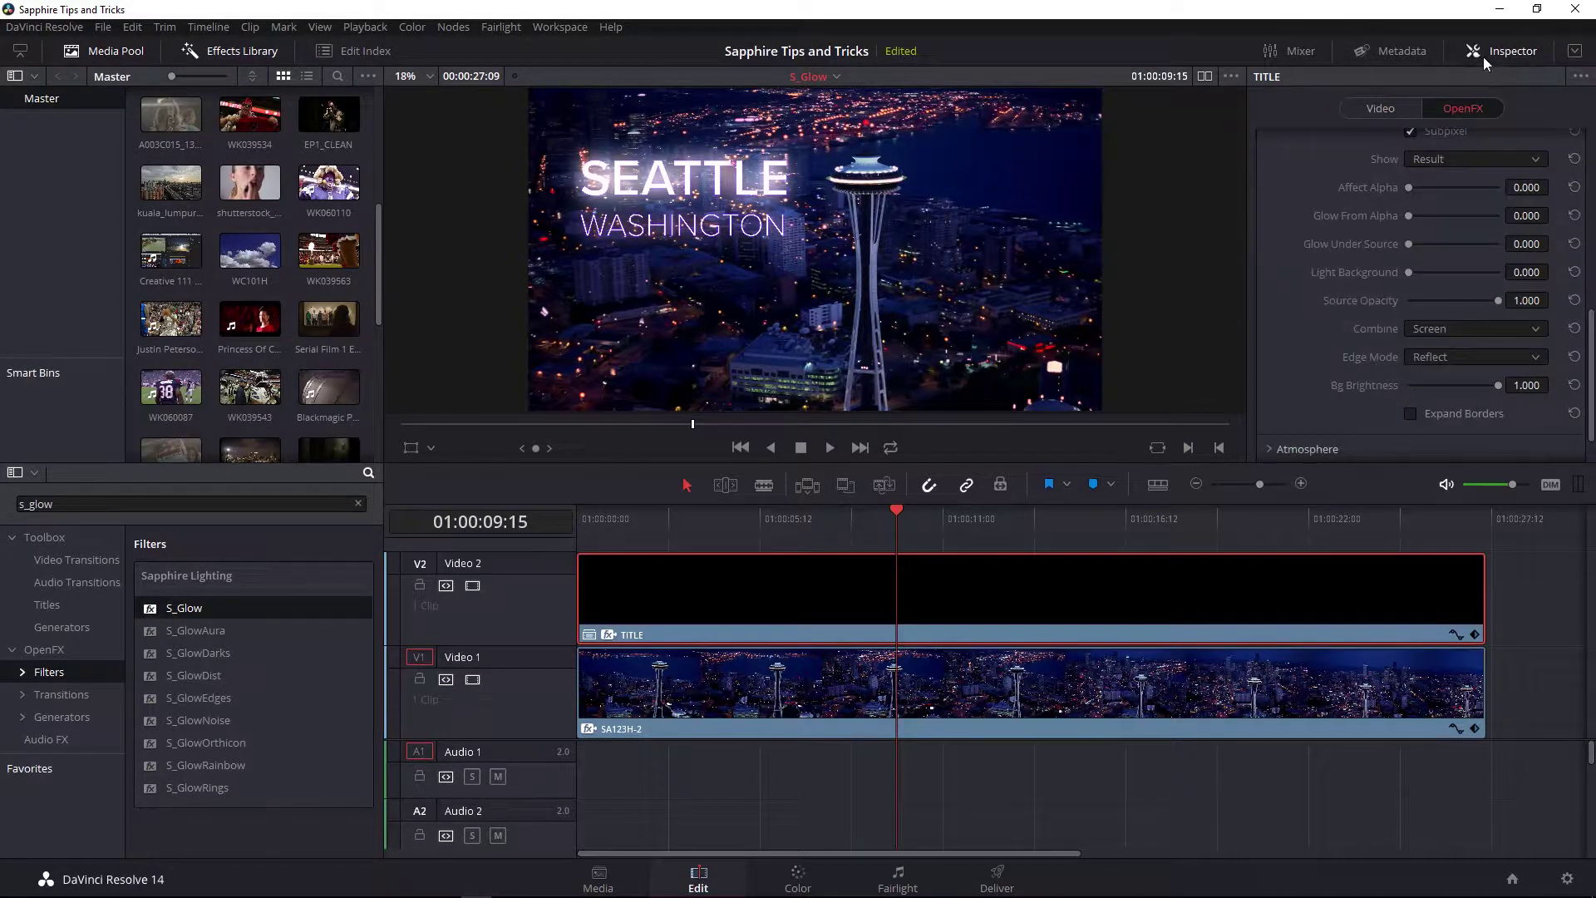
pyautogui.scroll(10, 1331, 219)
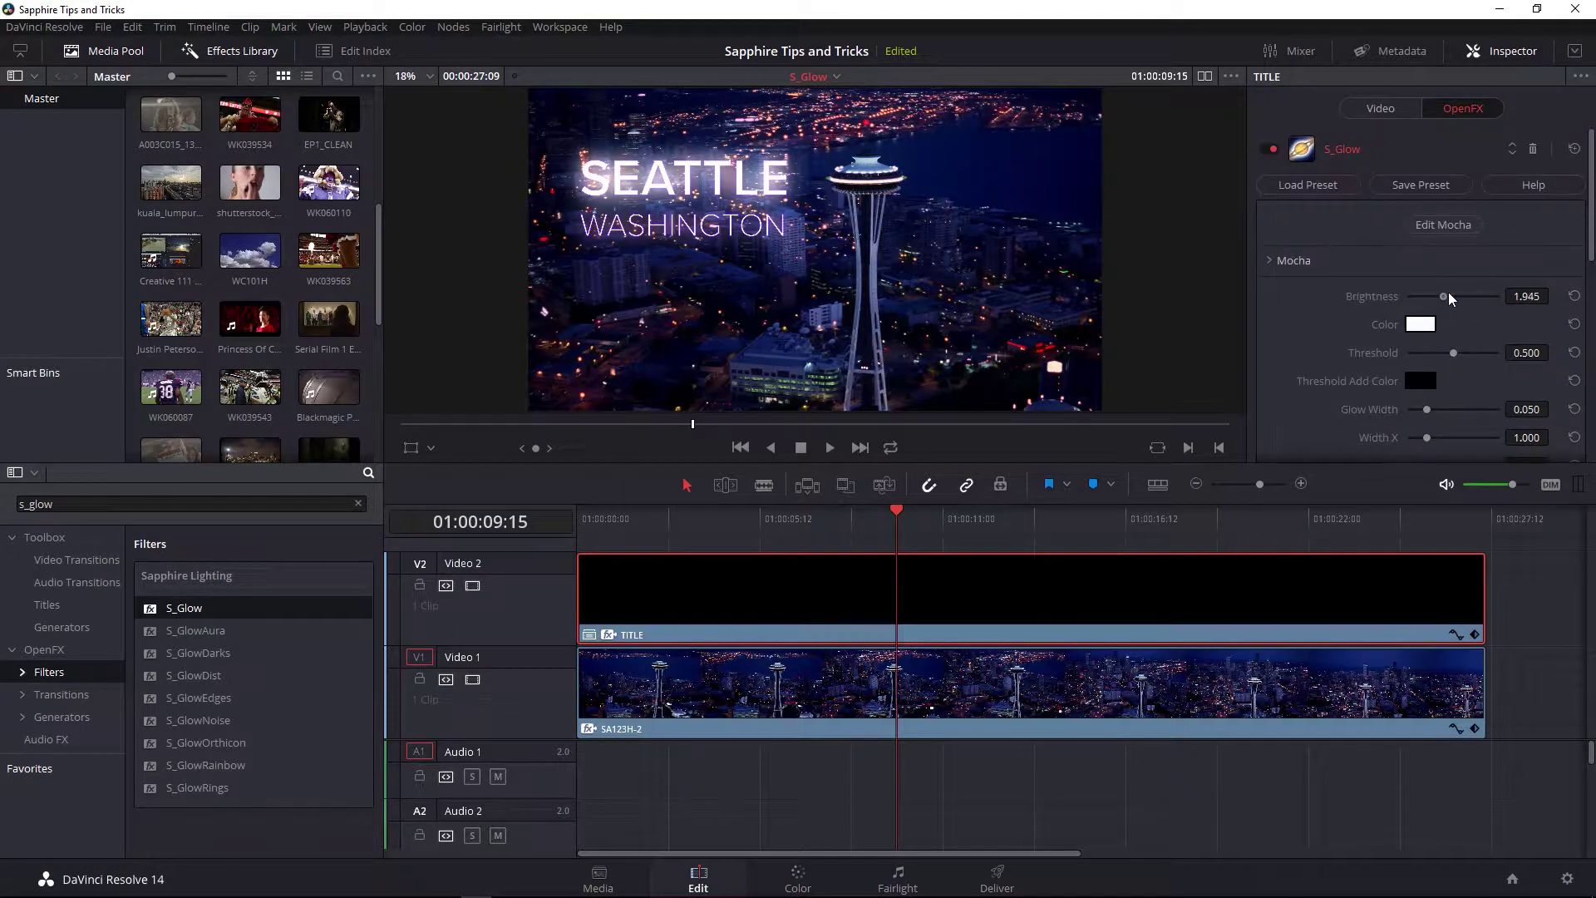
# Raise the title glow Brightness to 4.120 and Glow Under Source to 0.666.
pyautogui.moveTo(1449, 295); pyautogui.dragTo(1484, 294)
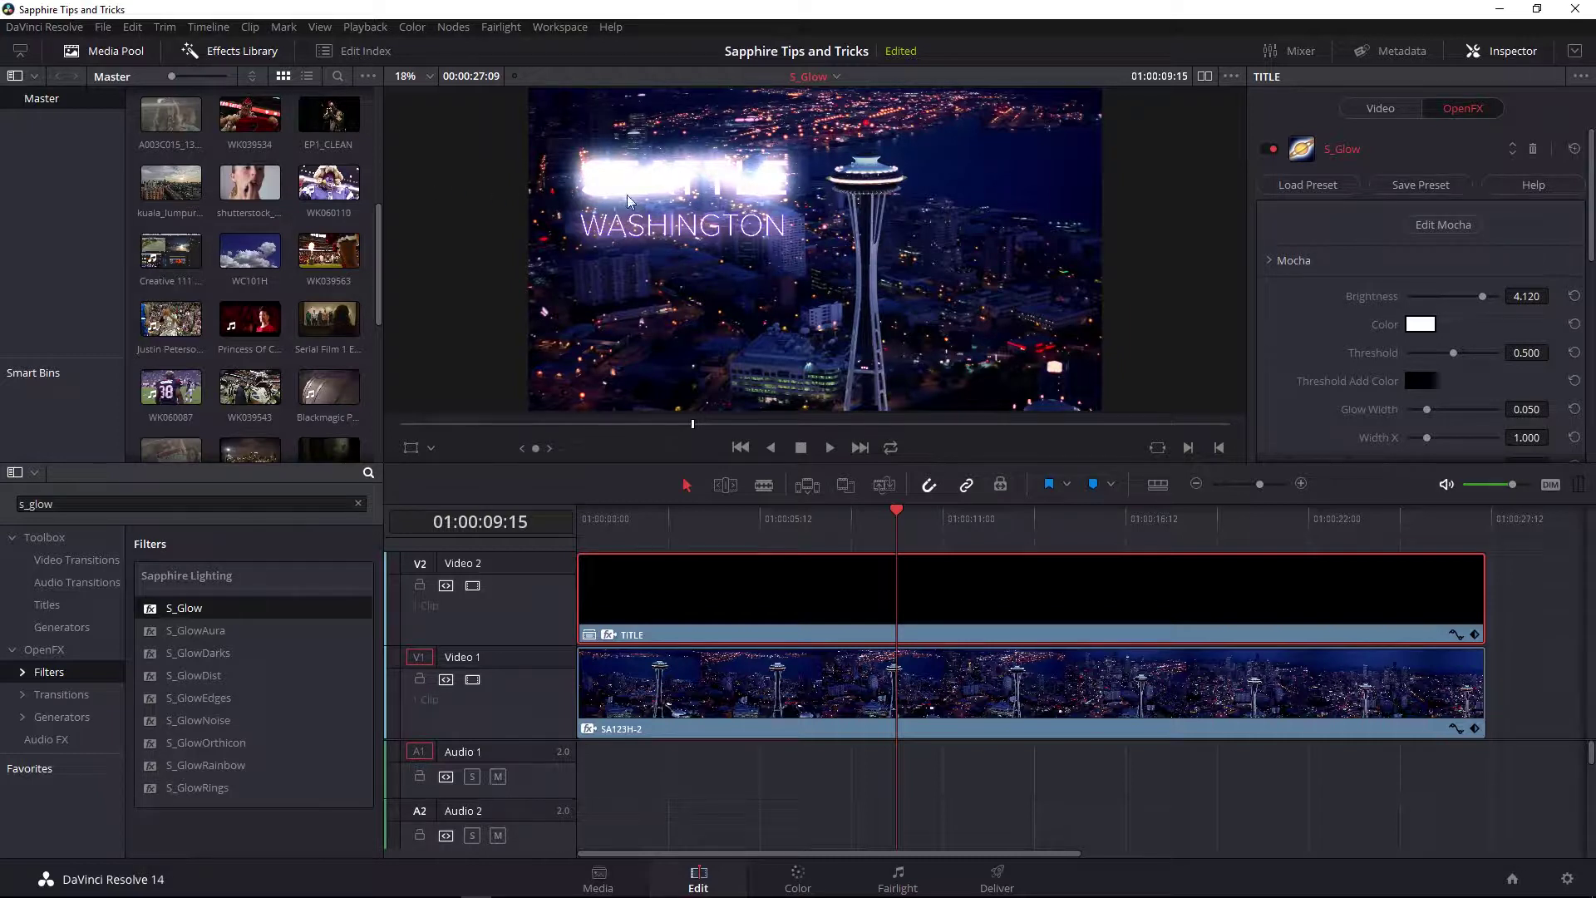
pyautogui.moveTo(1590, 252); pyautogui.dragTo(1569, 448)
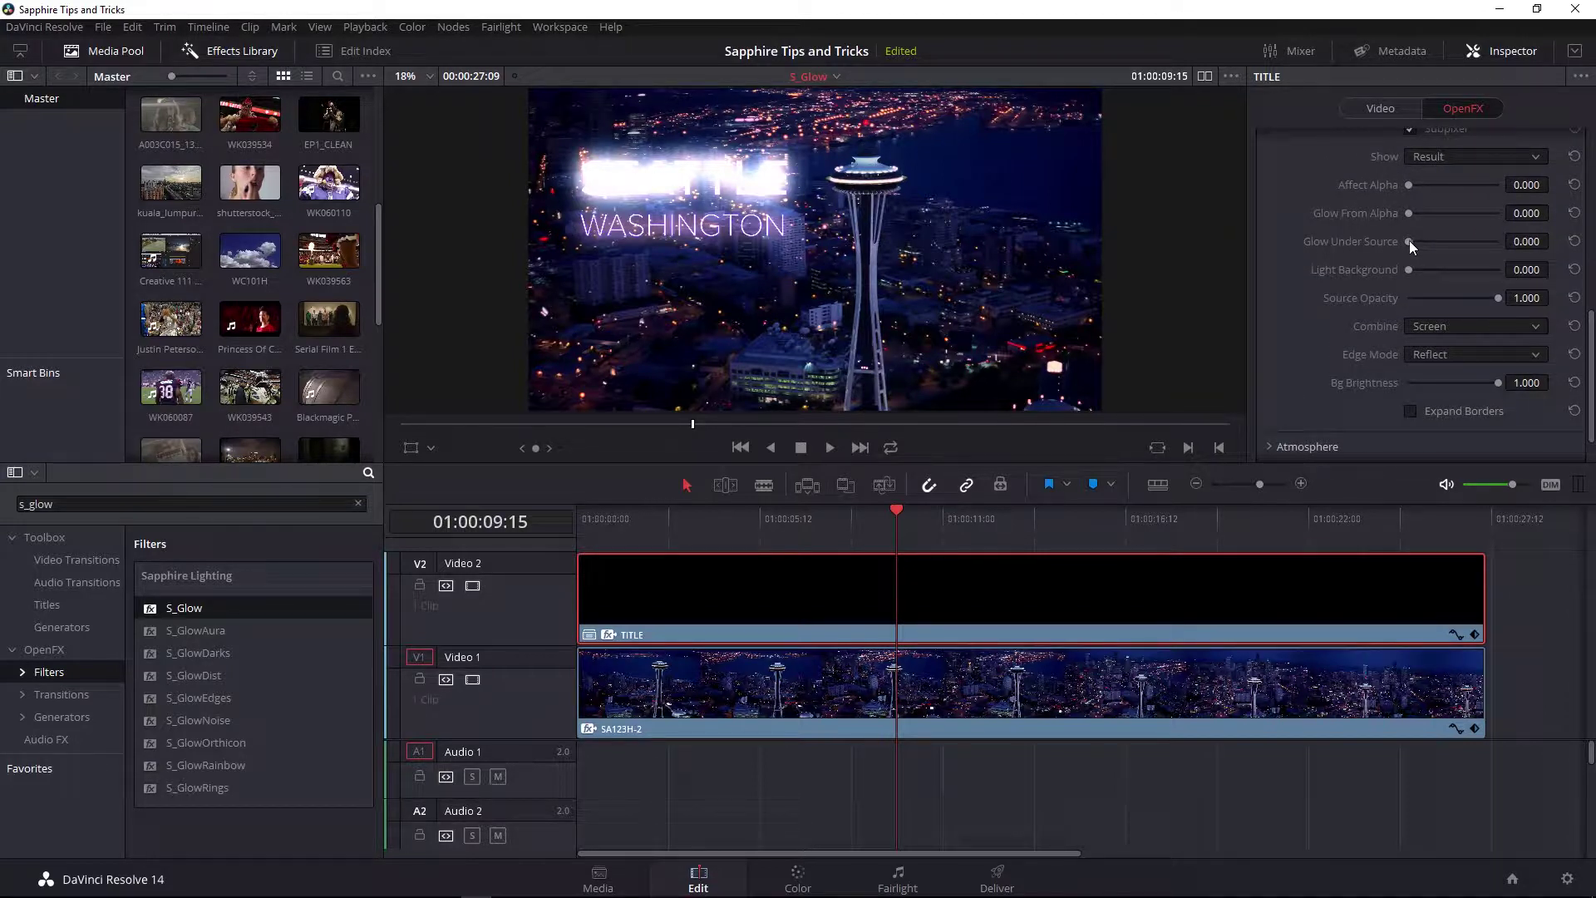
pyautogui.moveTo(1410, 241); pyautogui.dragTo(1468, 240)
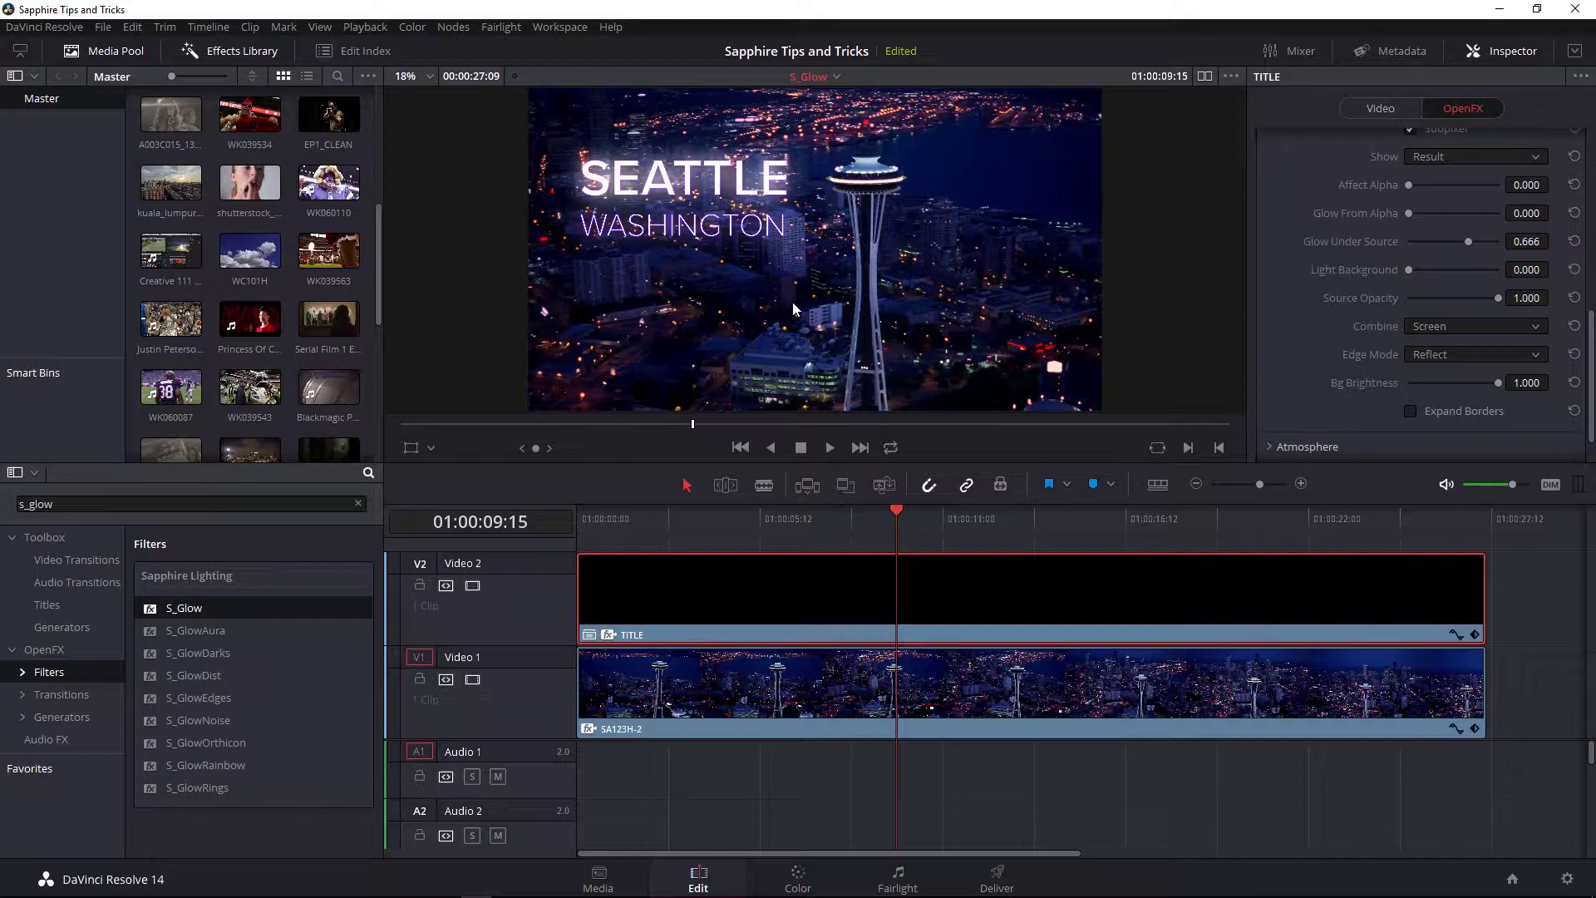
# Expand the title glow's Atmosphere section and set Amp 0.803, Freq 1.04, Speed -4.81.
pyautogui.scroll(5, 1591, 413)
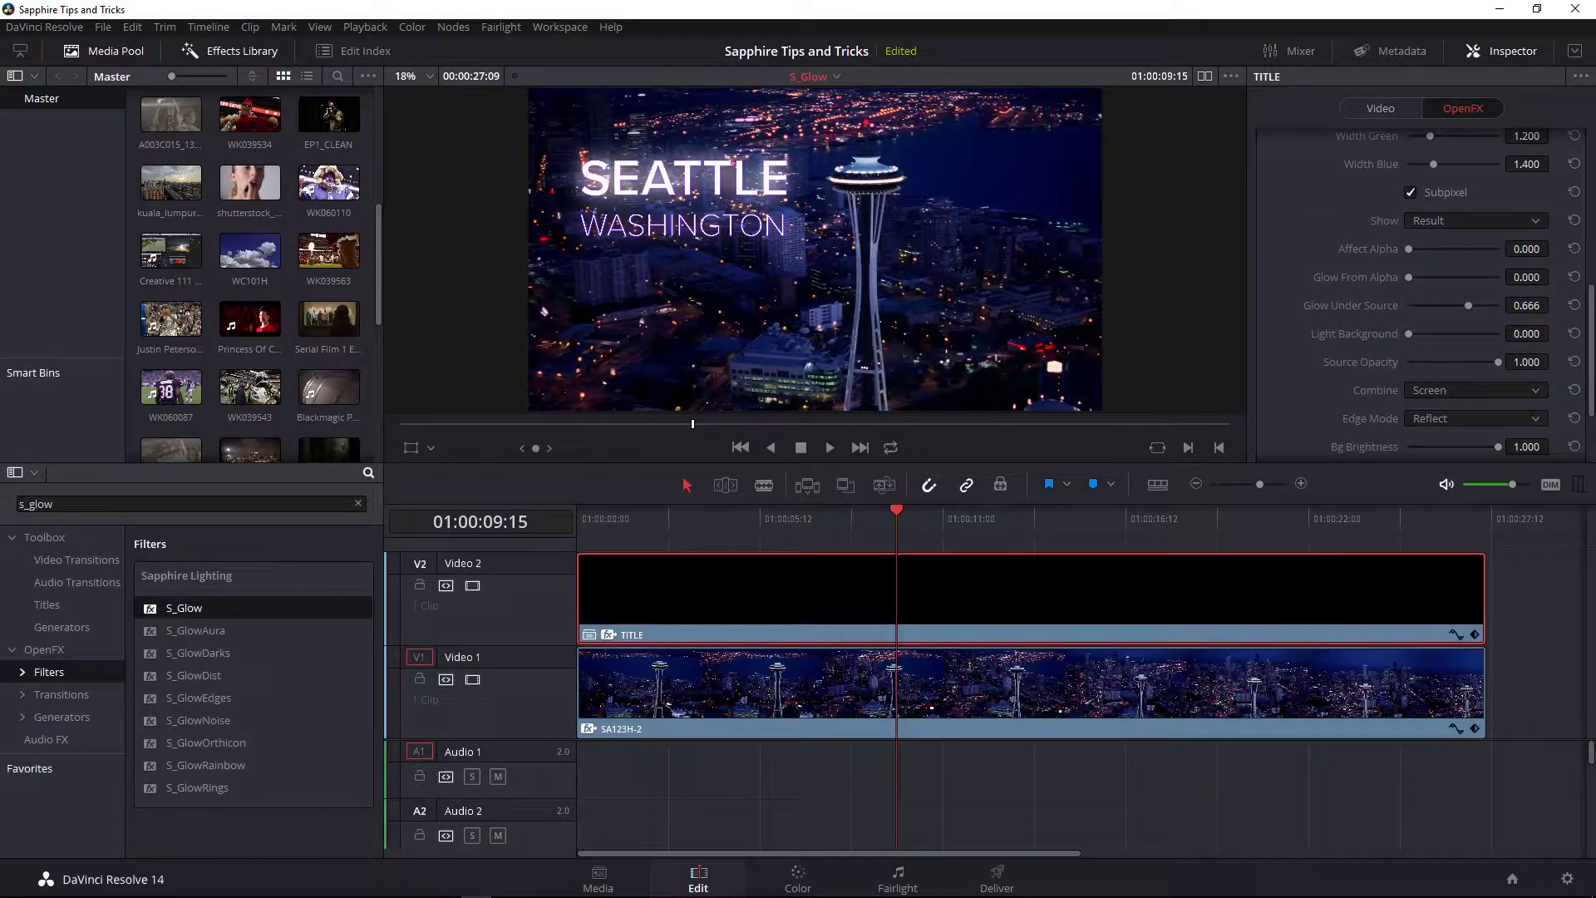
pyautogui.scroll(5, 1585, 449)
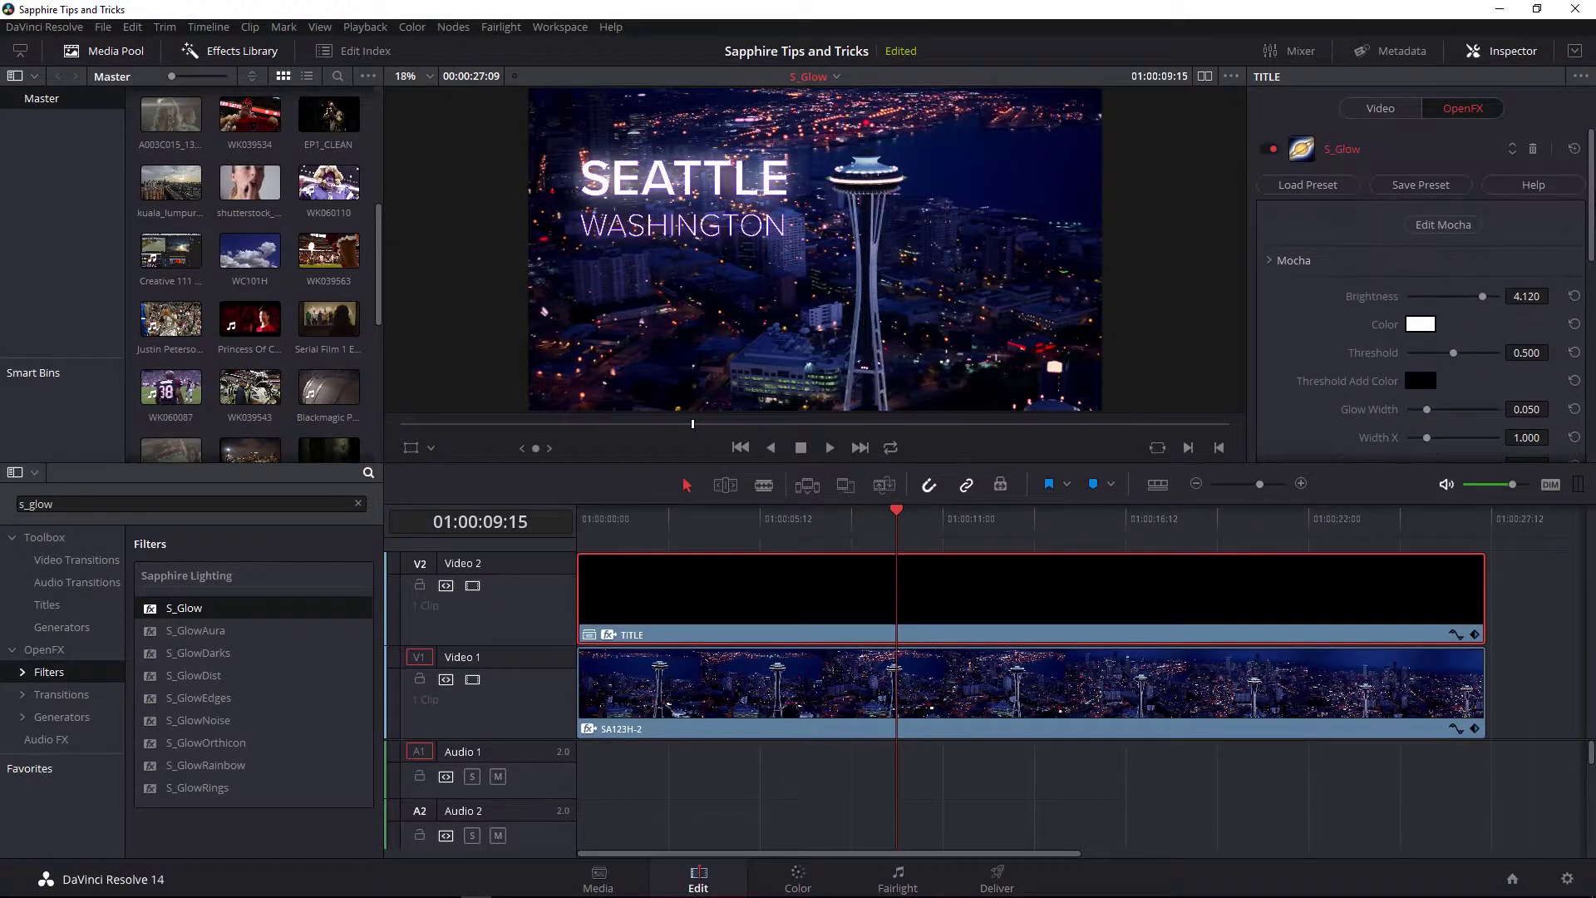
pyautogui.scroll(-10, 1585, 457)
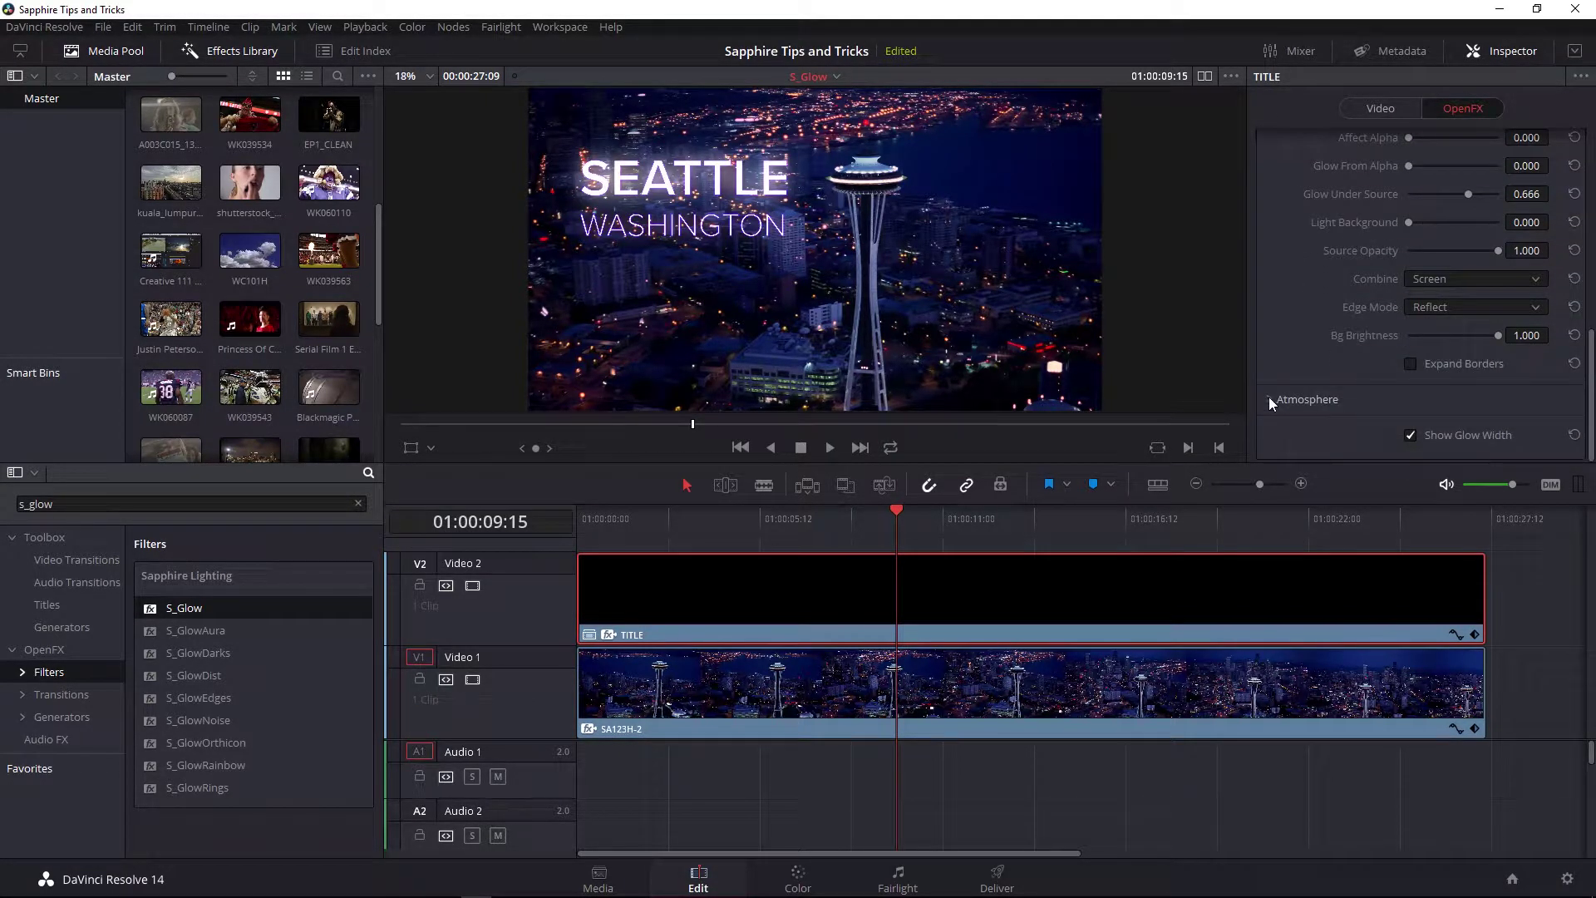
pyautogui.click(1268, 399)
pyautogui.scroll(-3, 1305, 391)
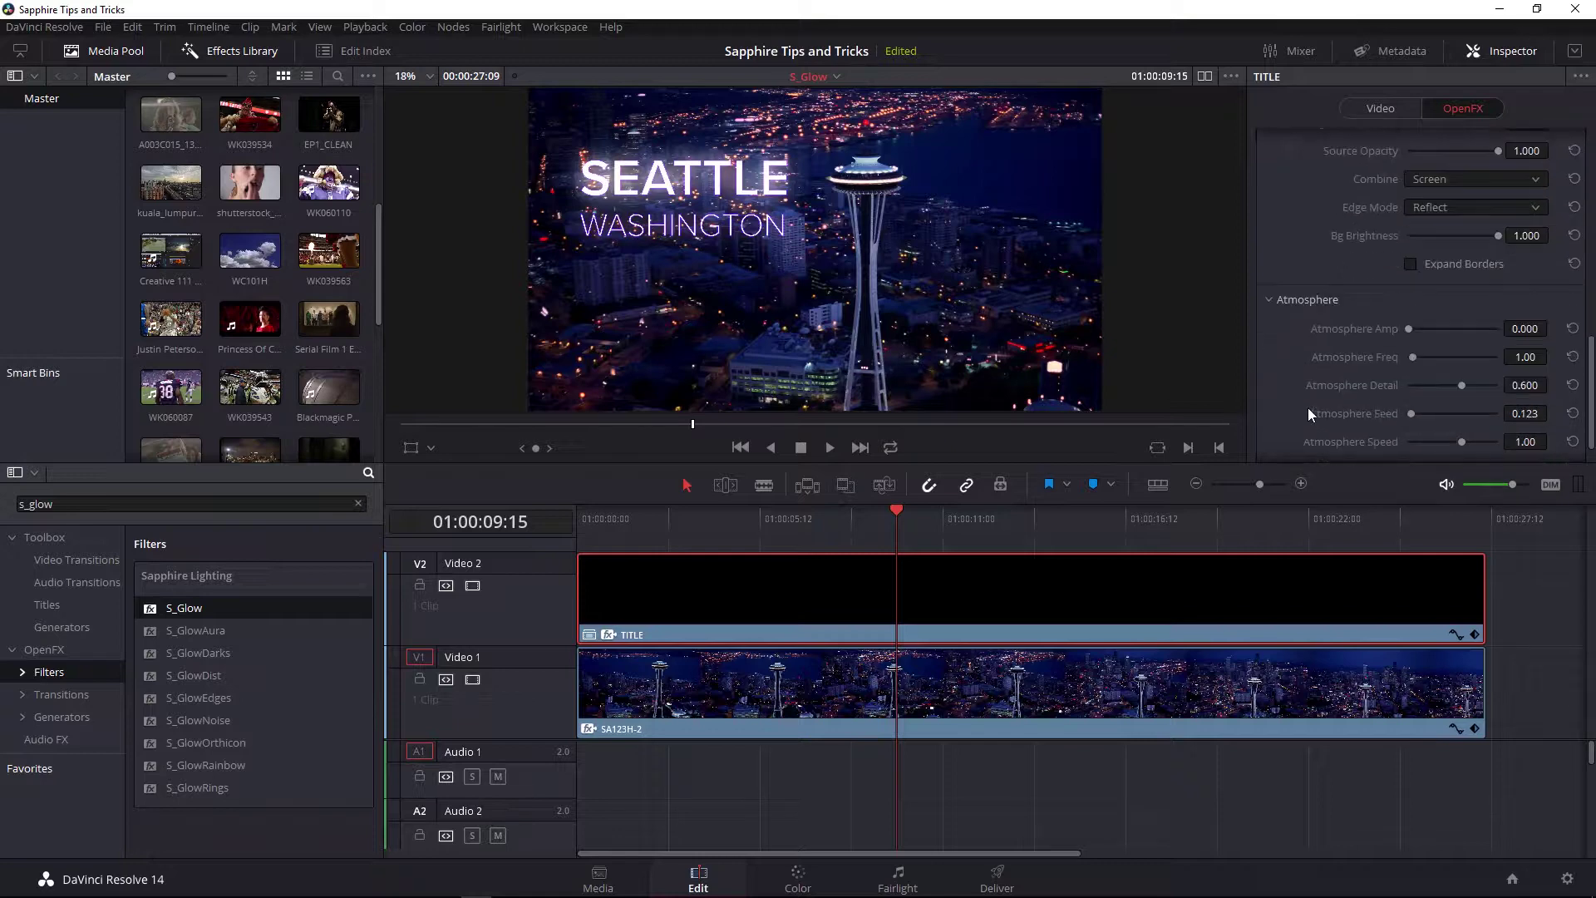
pyautogui.moveTo(1409, 328); pyautogui.dragTo(1452, 355)
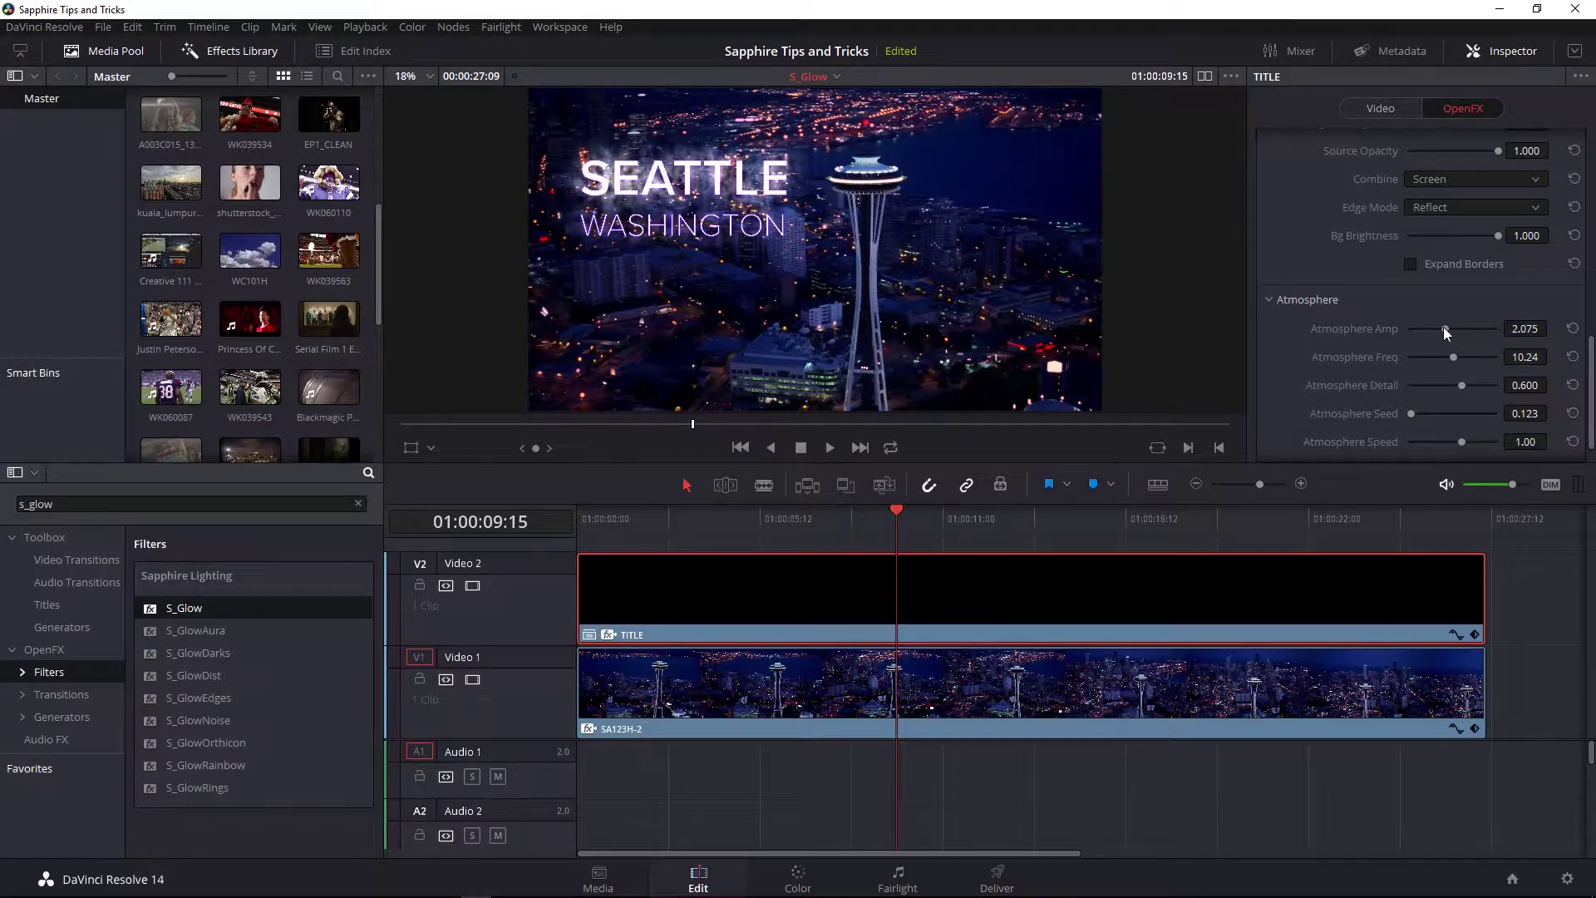
pyautogui.moveTo(1443, 326); pyautogui.dragTo(1409, 356)
pyautogui.moveTo(1471, 444); pyautogui.dragTo(1409, 441)
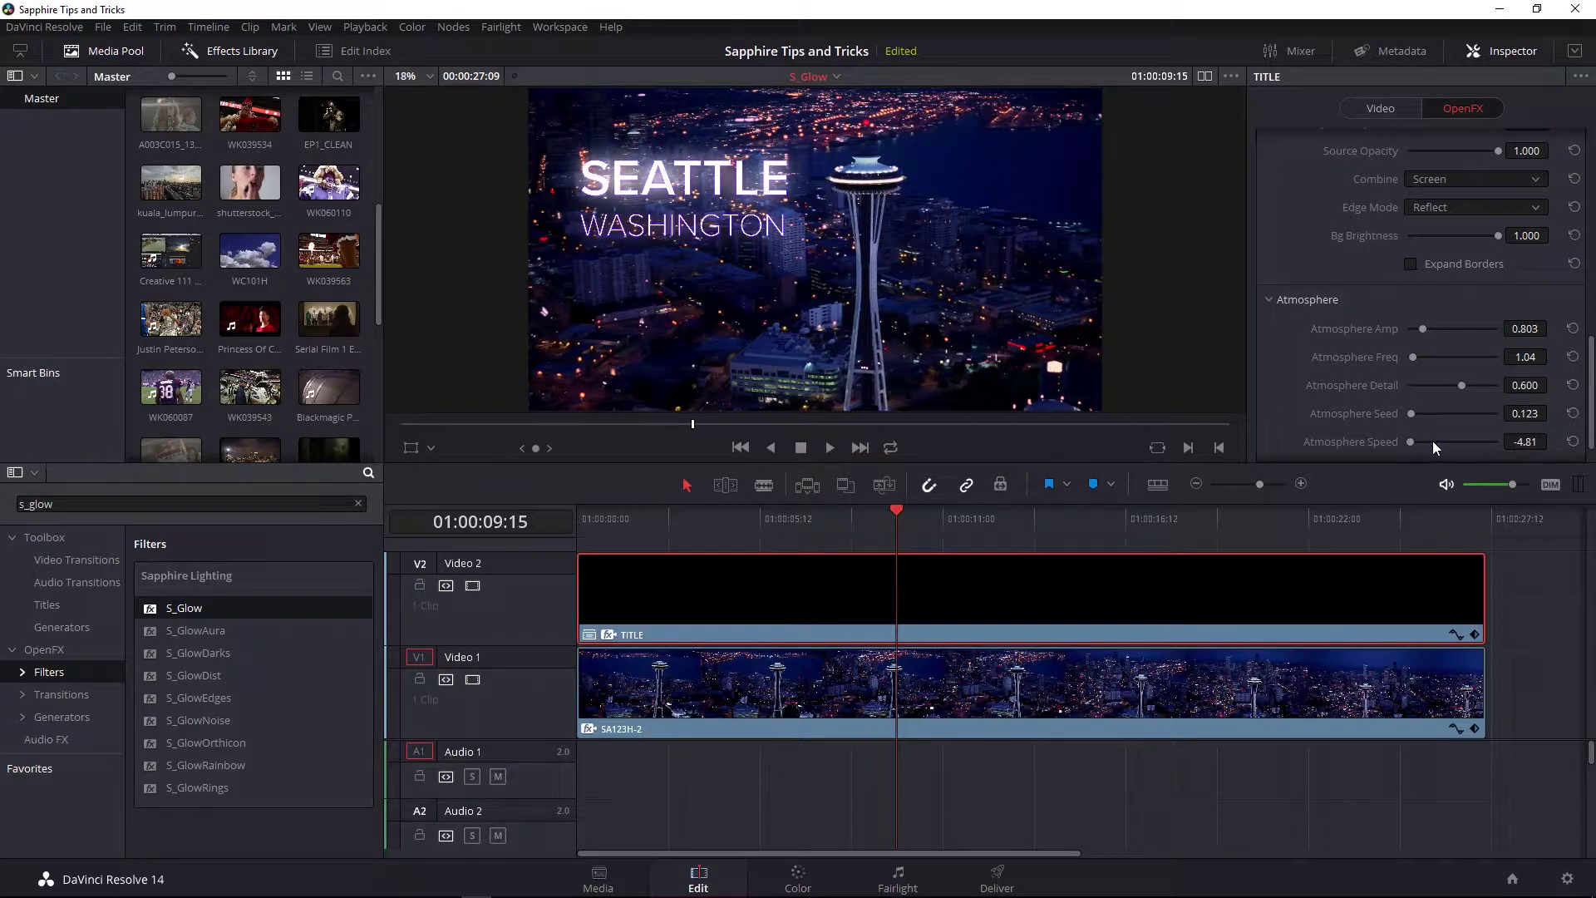